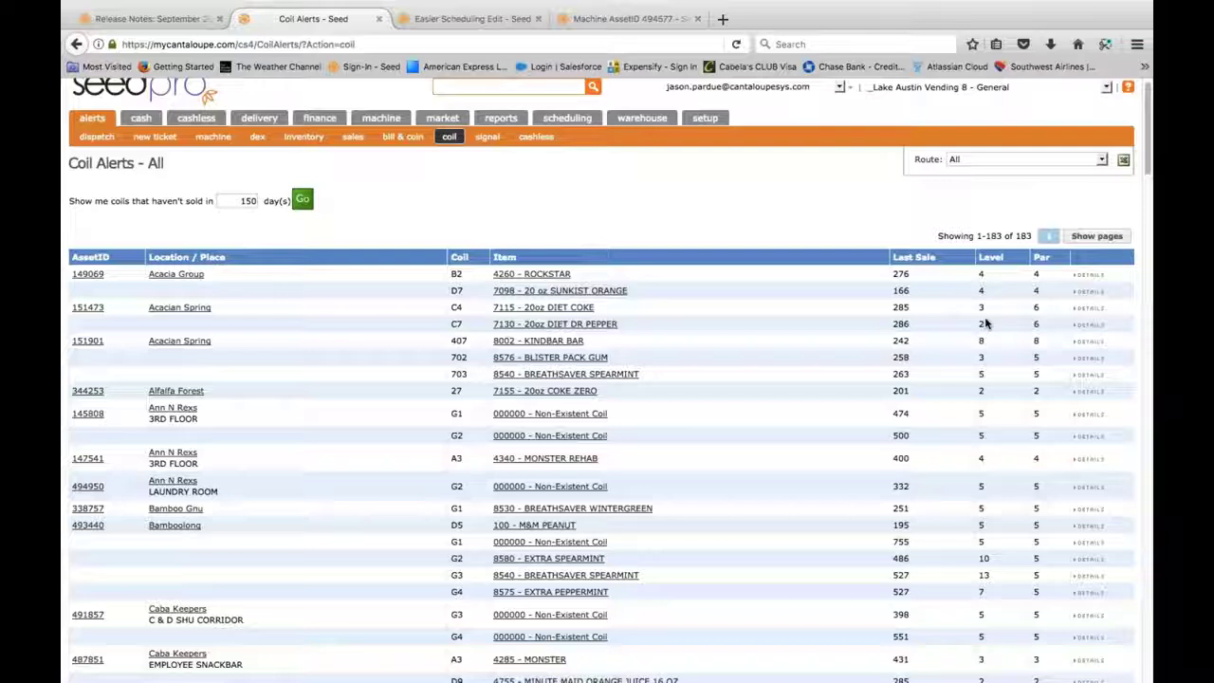
# Step: Open the machine detail of asset 149069 at Acacia Group from the coil alerts and launch its Merchandising Wizard
pyautogui.middleClick(93, 276)
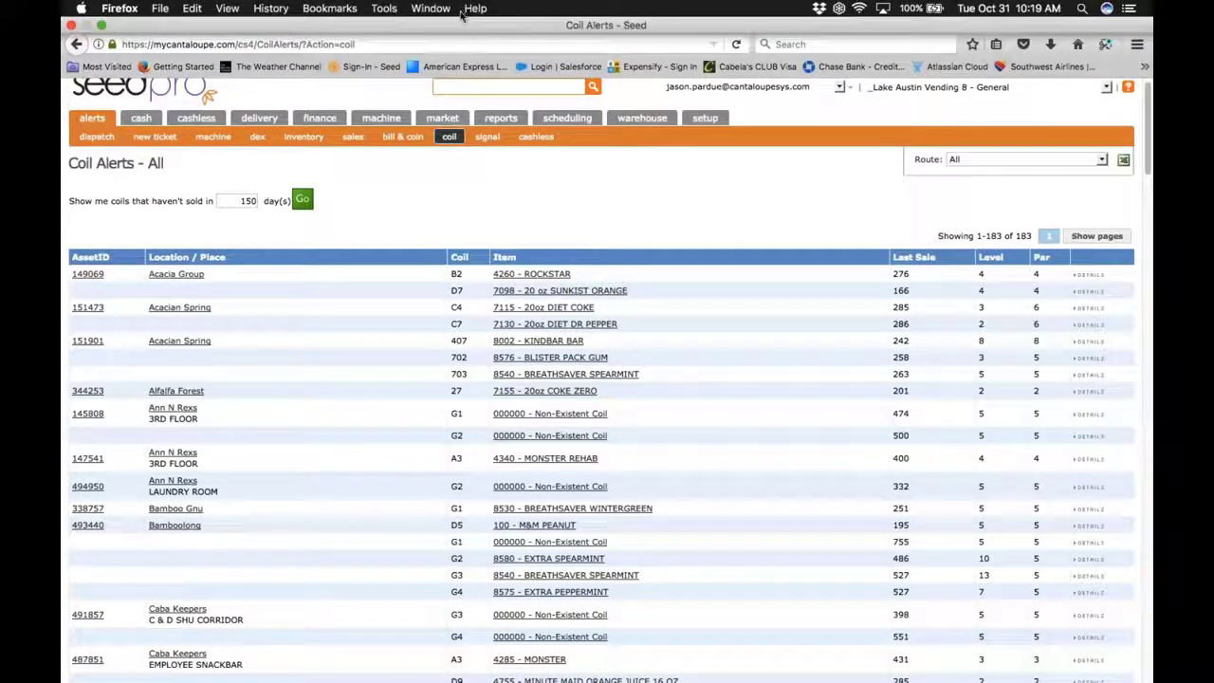
pyautogui.click(473, 18)
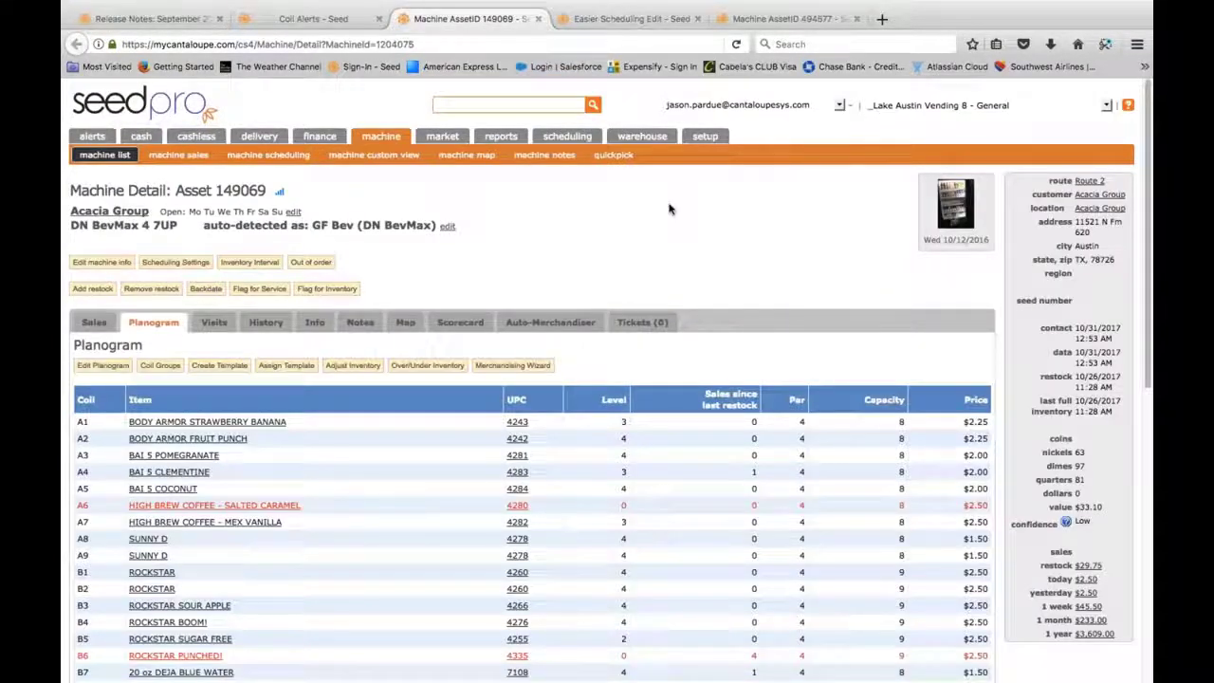
pyautogui.click(513, 365)
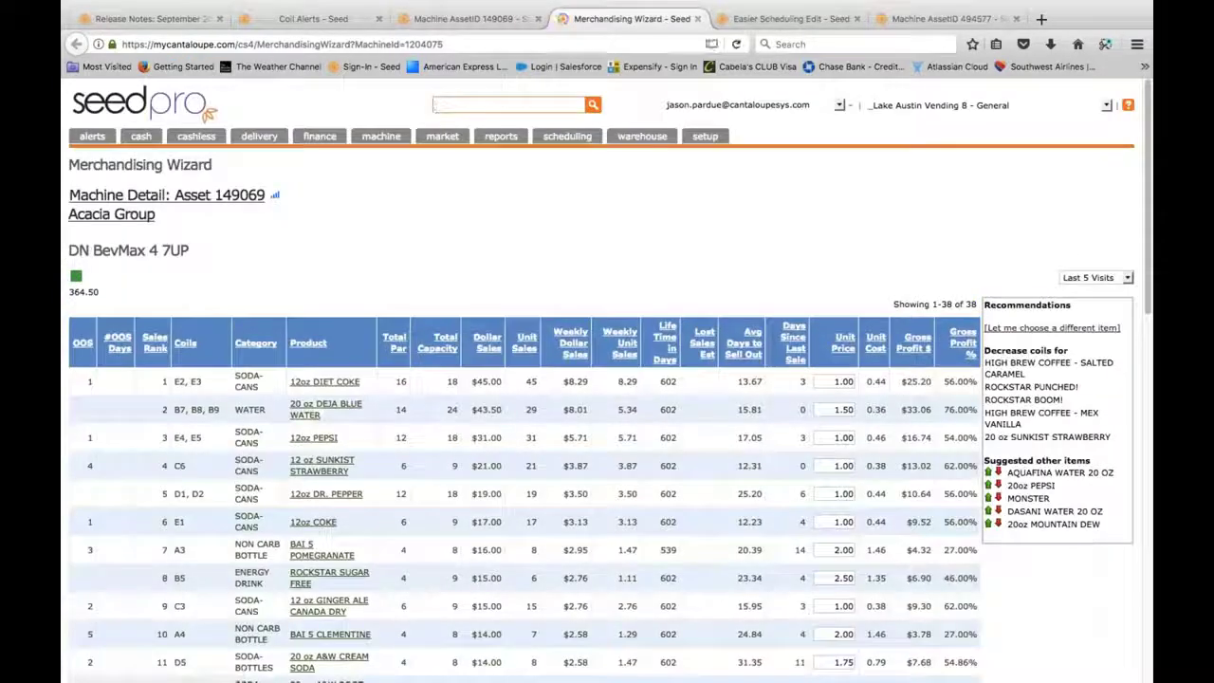
pyautogui.scroll(-1, 646, 302)
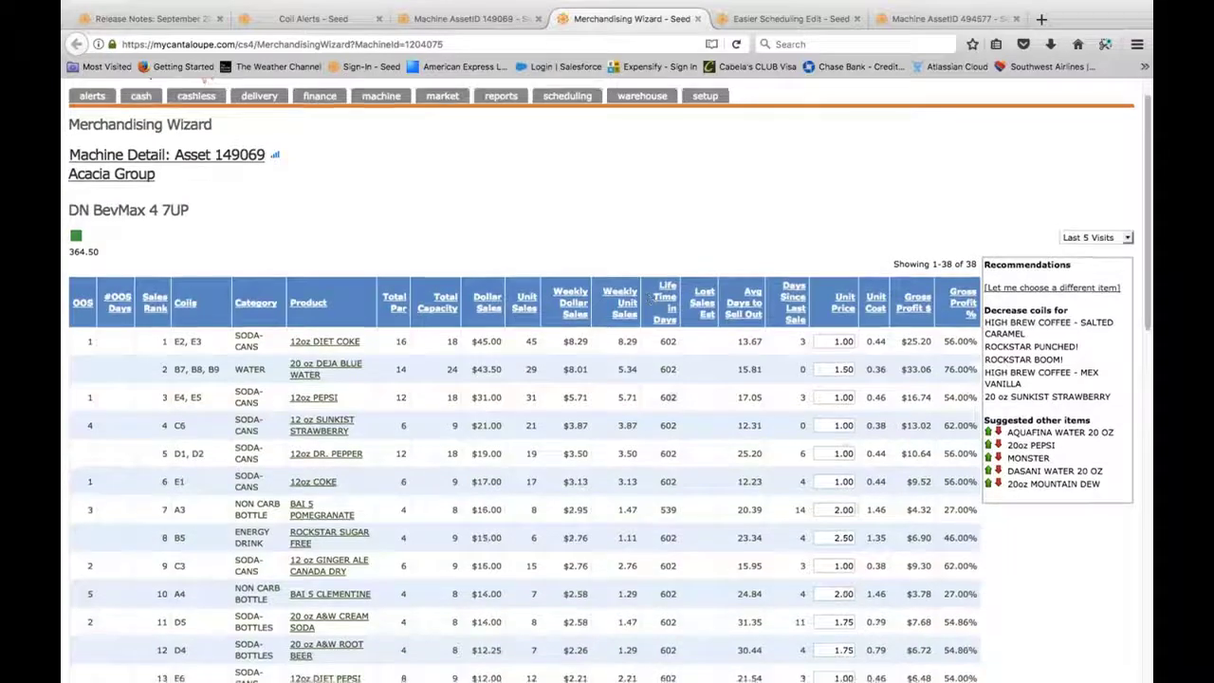
# Step: Recheck the coil alerts for asset 149069 and return to its Merchandising Wizard
pyautogui.click(466, 23)
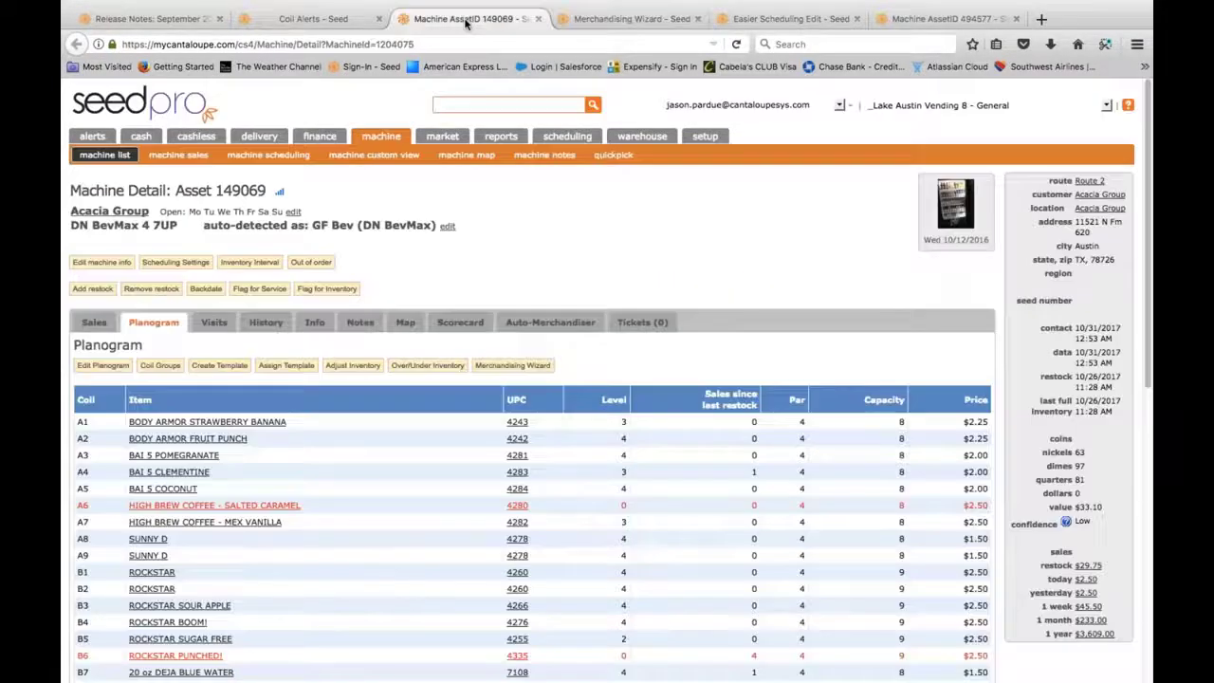
pyautogui.click(269, 21)
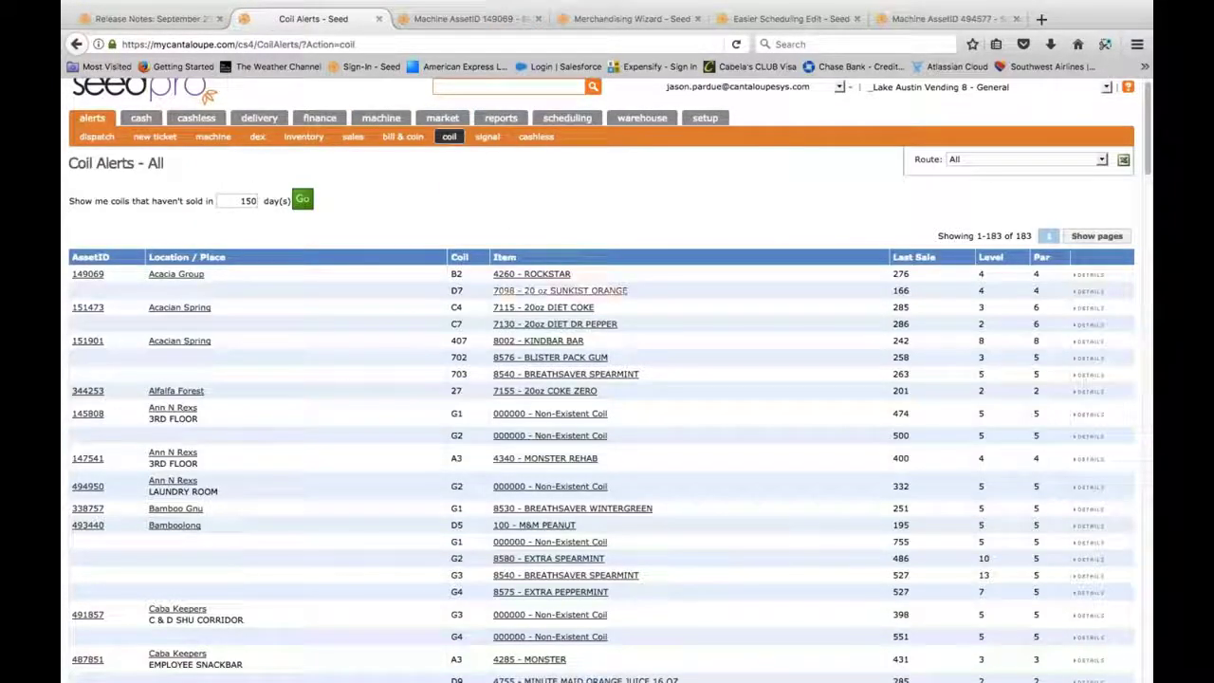
pyautogui.click(628, 19)
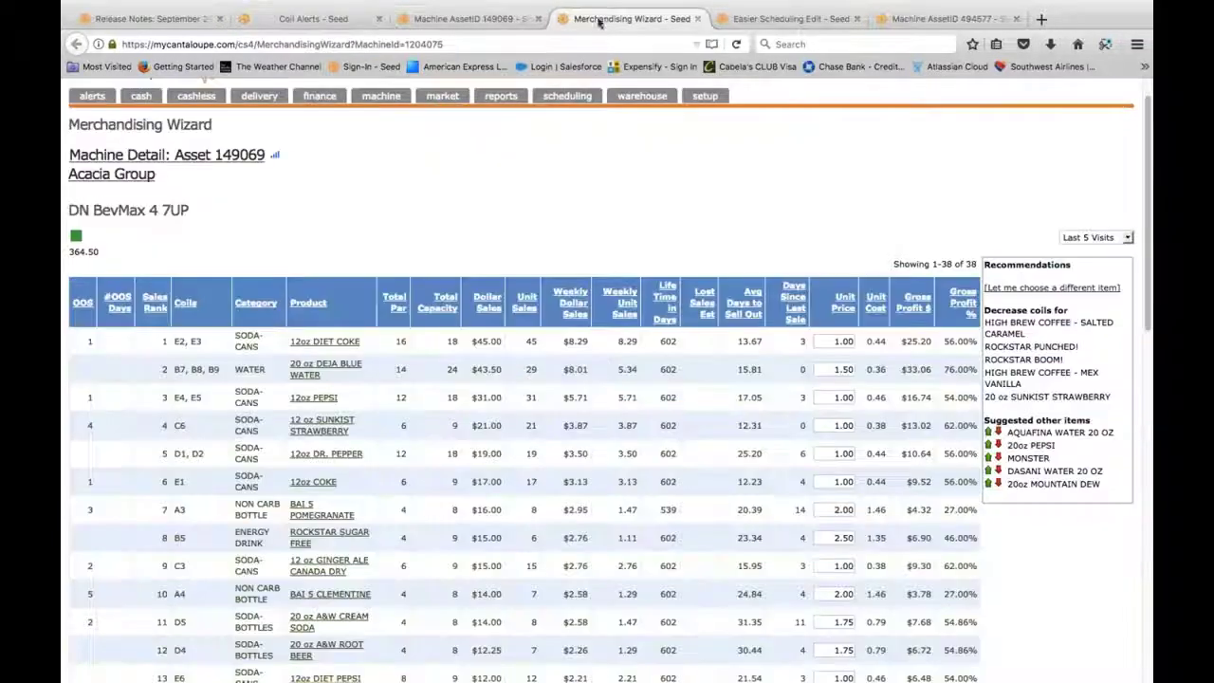
# Step: Sort the Merchandising Wizard's product list by coil in ascending order and review the slow-selling items
pyautogui.scroll(-4, 638, 213)
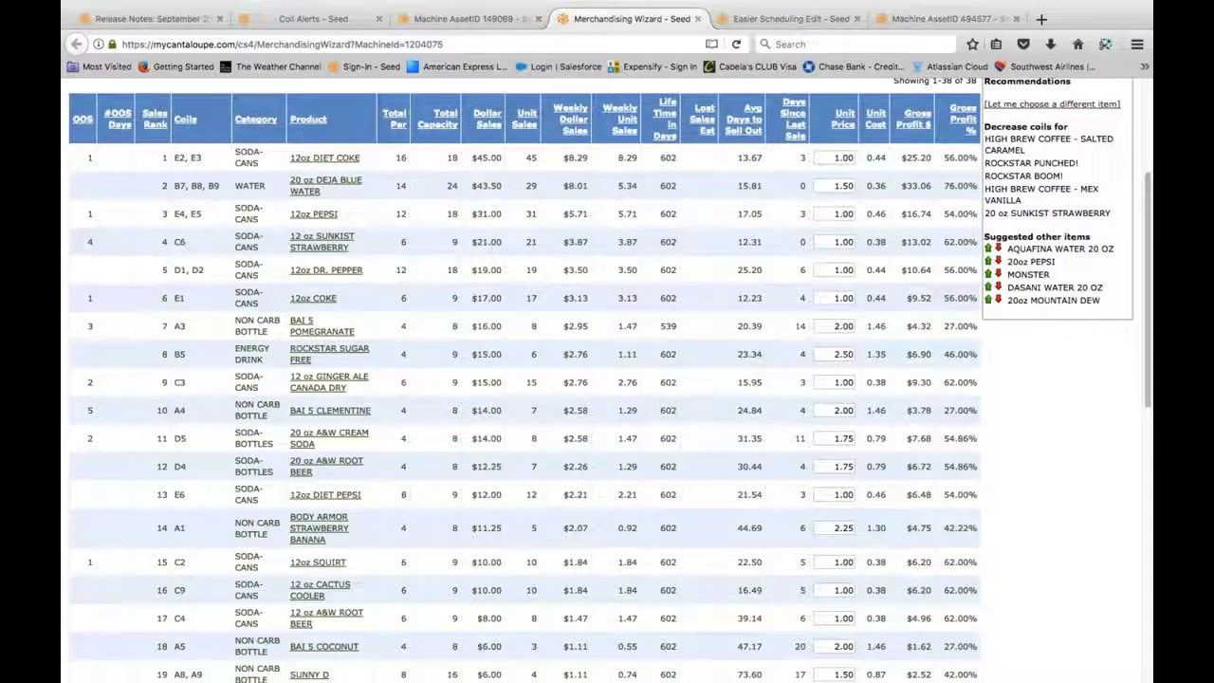
pyautogui.scroll(-2, 187, 95)
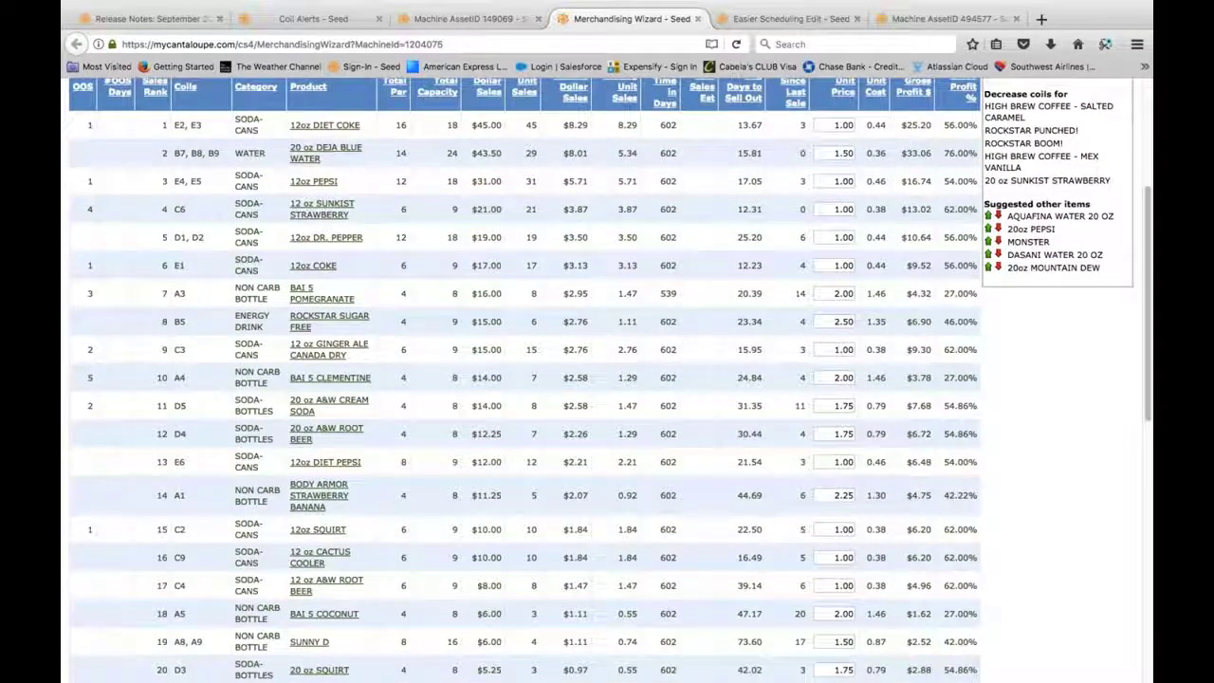
pyautogui.click(187, 95)
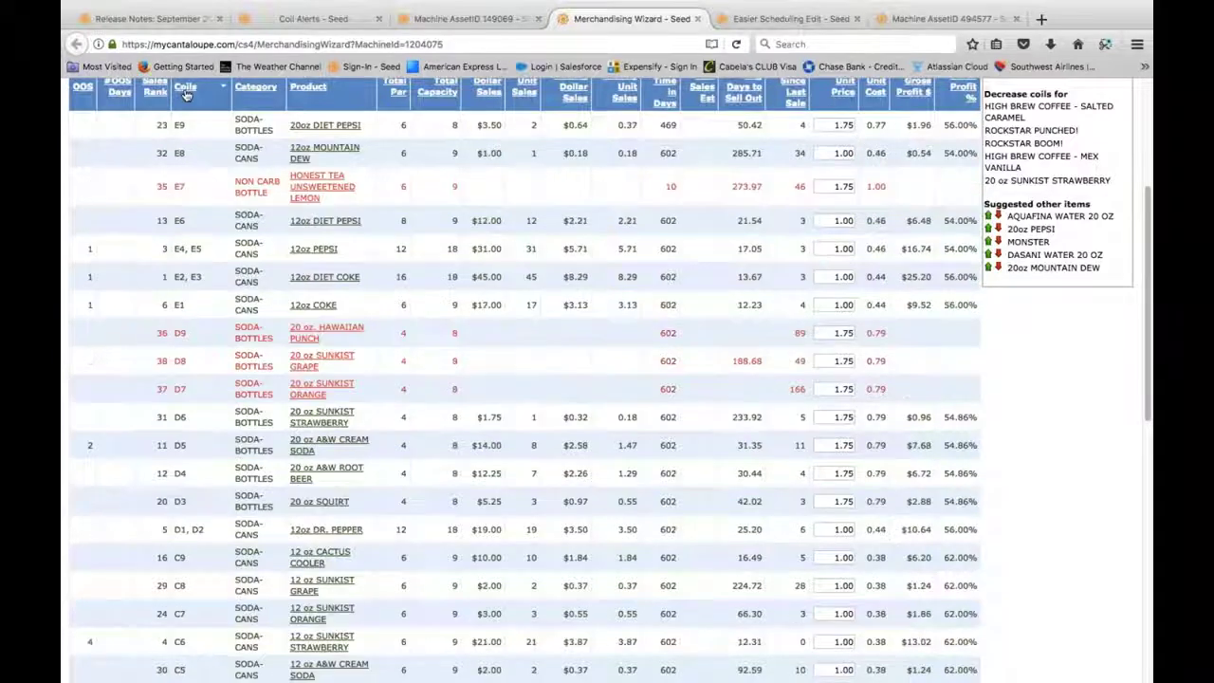
pyautogui.click(187, 95)
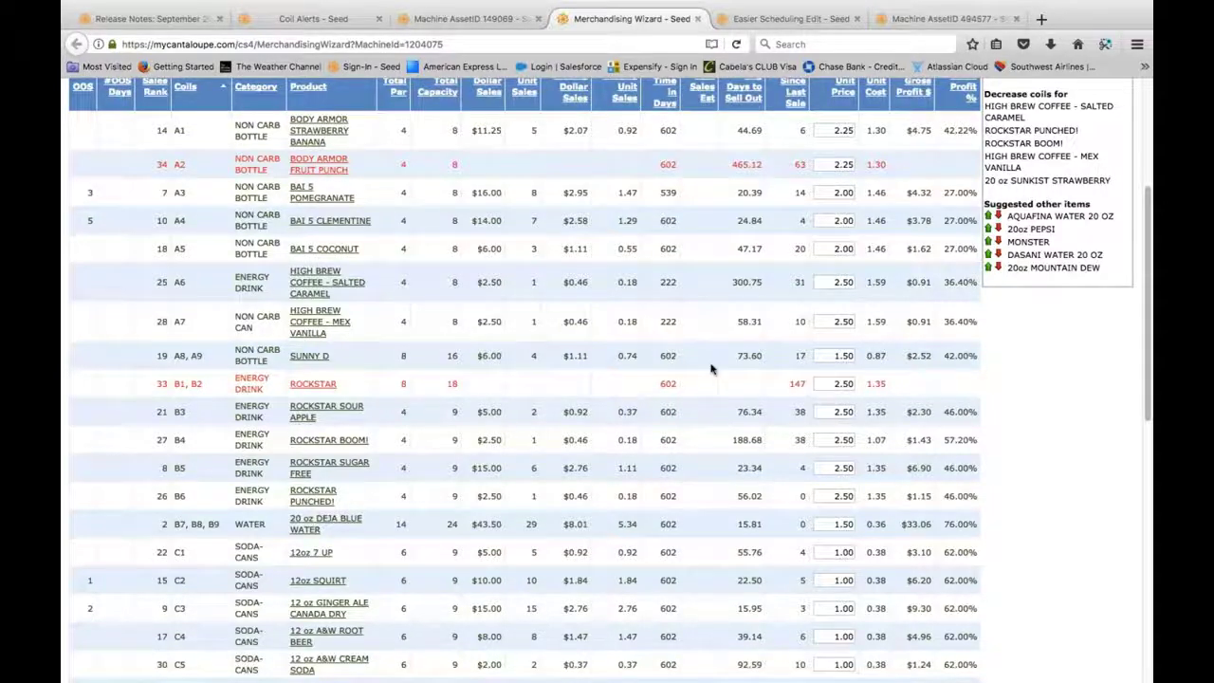
pyautogui.scroll(1, 714, 370)
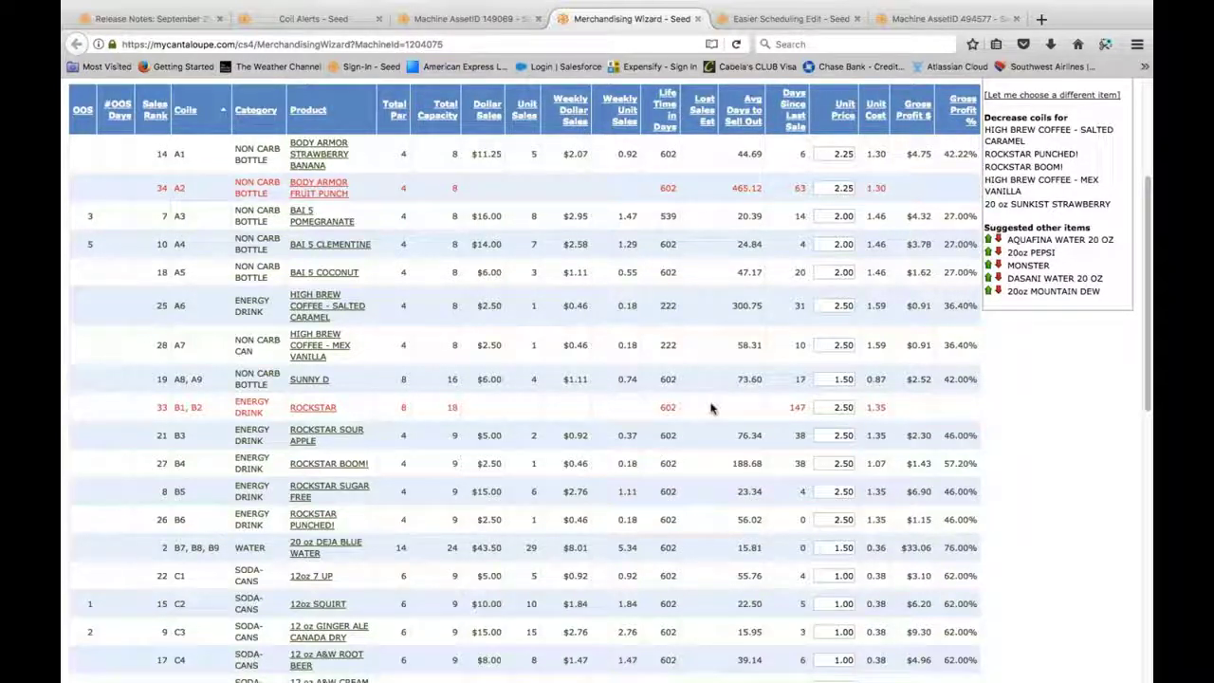
pyautogui.scroll(2, 712, 408)
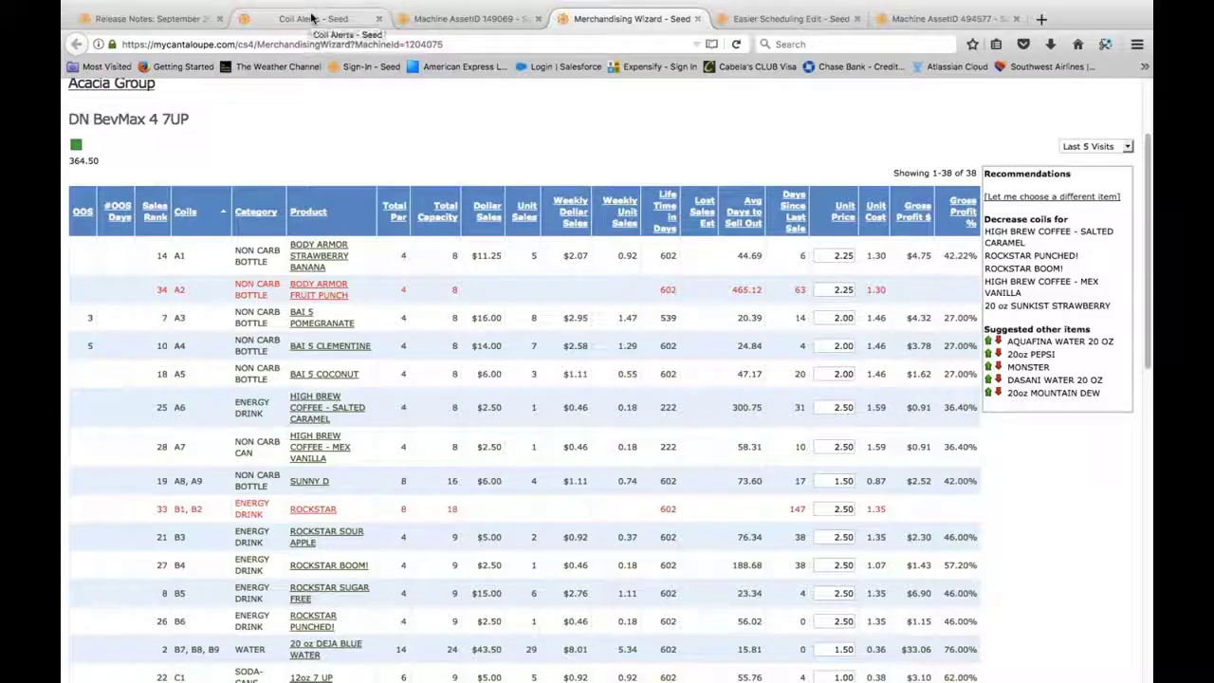
# Step: Close the Coil Alerts page and the machine detail page of asset 149069
pyautogui.click(311, 17)
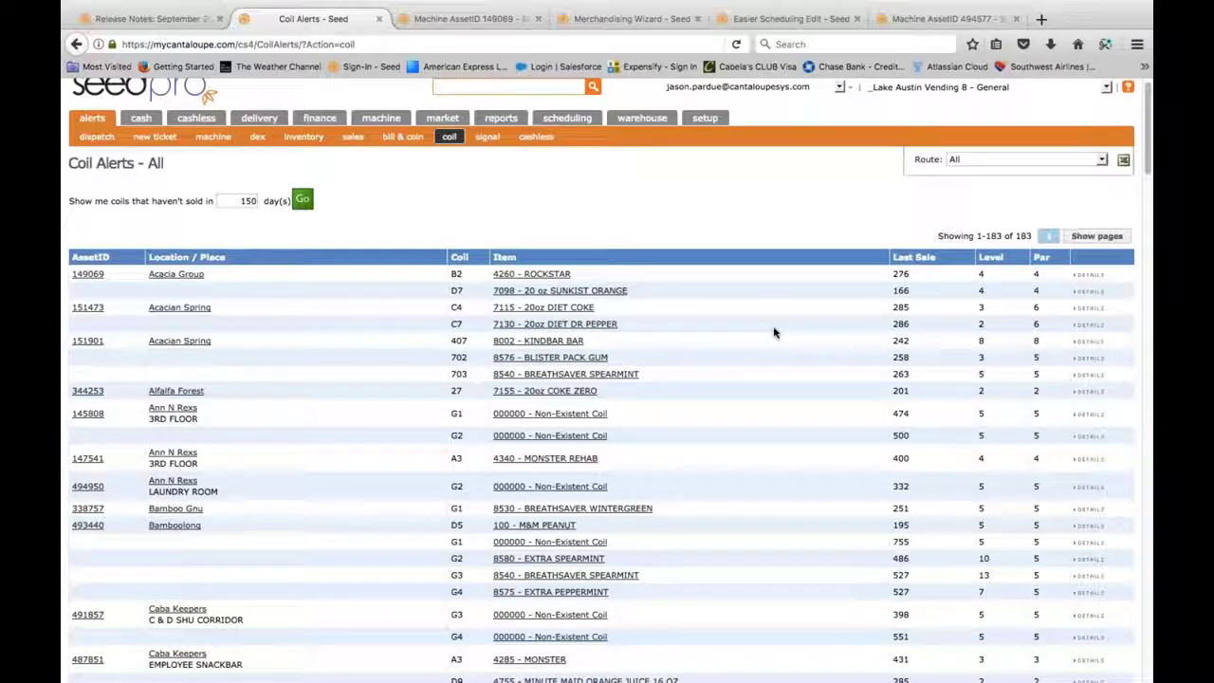
pyautogui.click(379, 19)
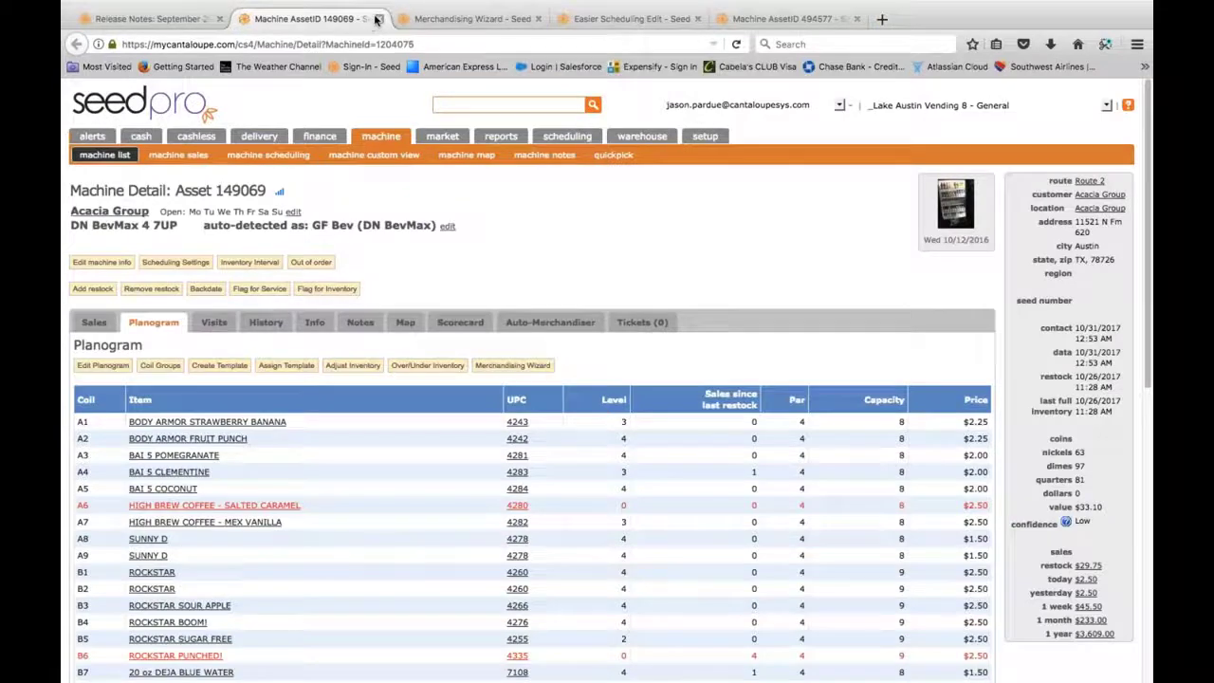
pyautogui.click(379, 19)
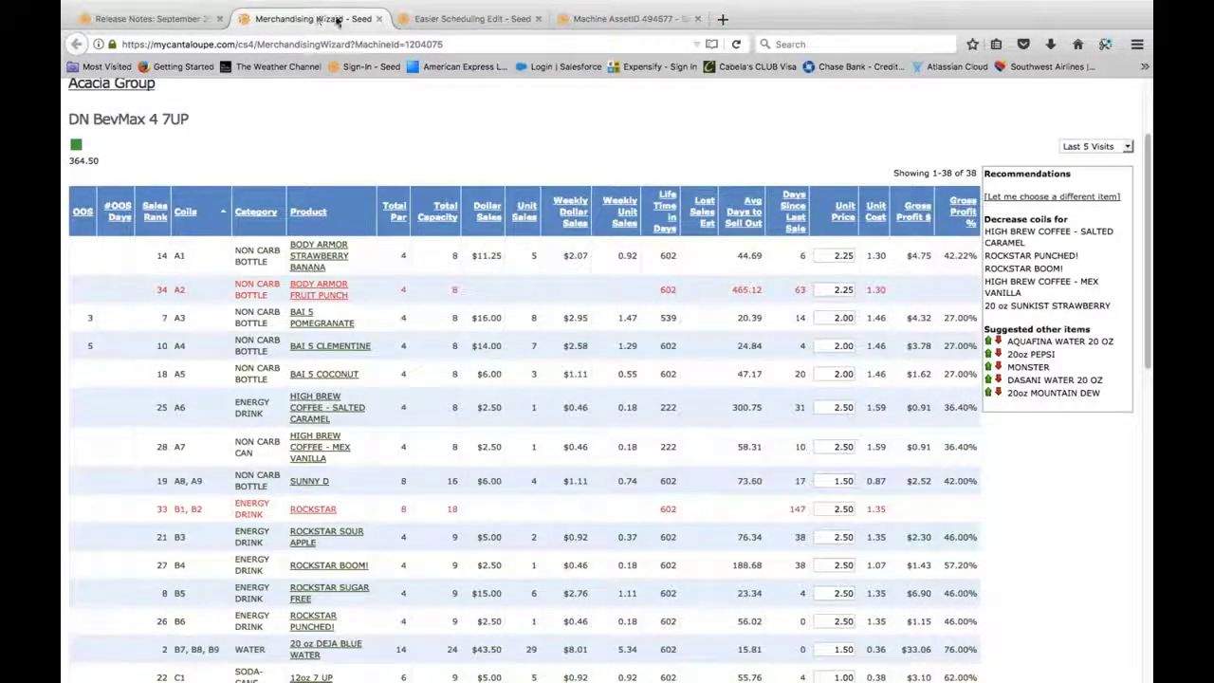
# Step: In Easier Scheduling Edit, compare the scheduling reasons of Zorg Industries assets 486285 (BUILDING E) and 494577 (BUILDING B)
pyautogui.click(446, 19)
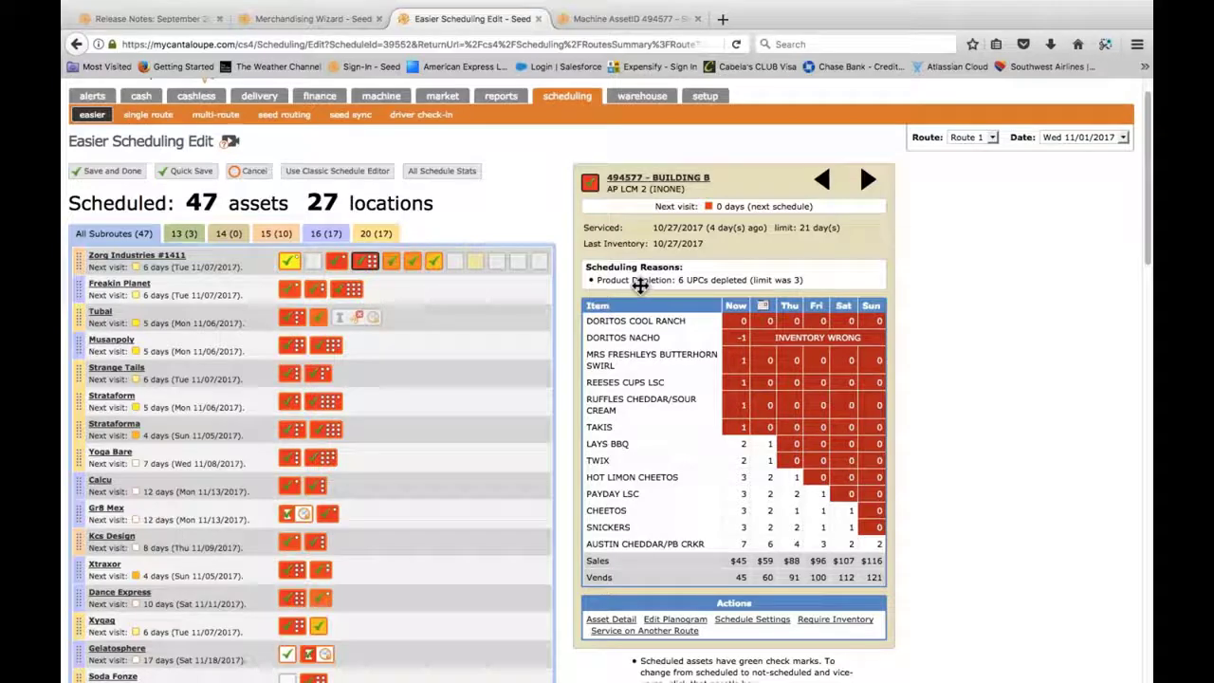
pyautogui.click(433, 262)
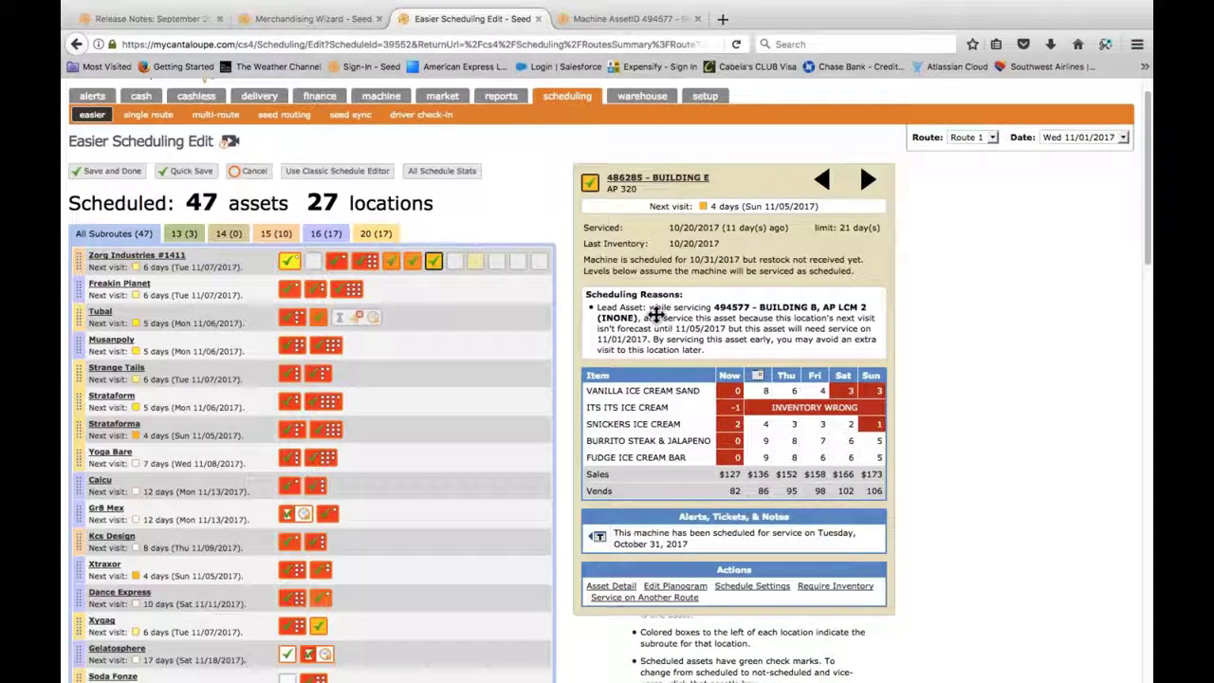
pyautogui.click(761, 314)
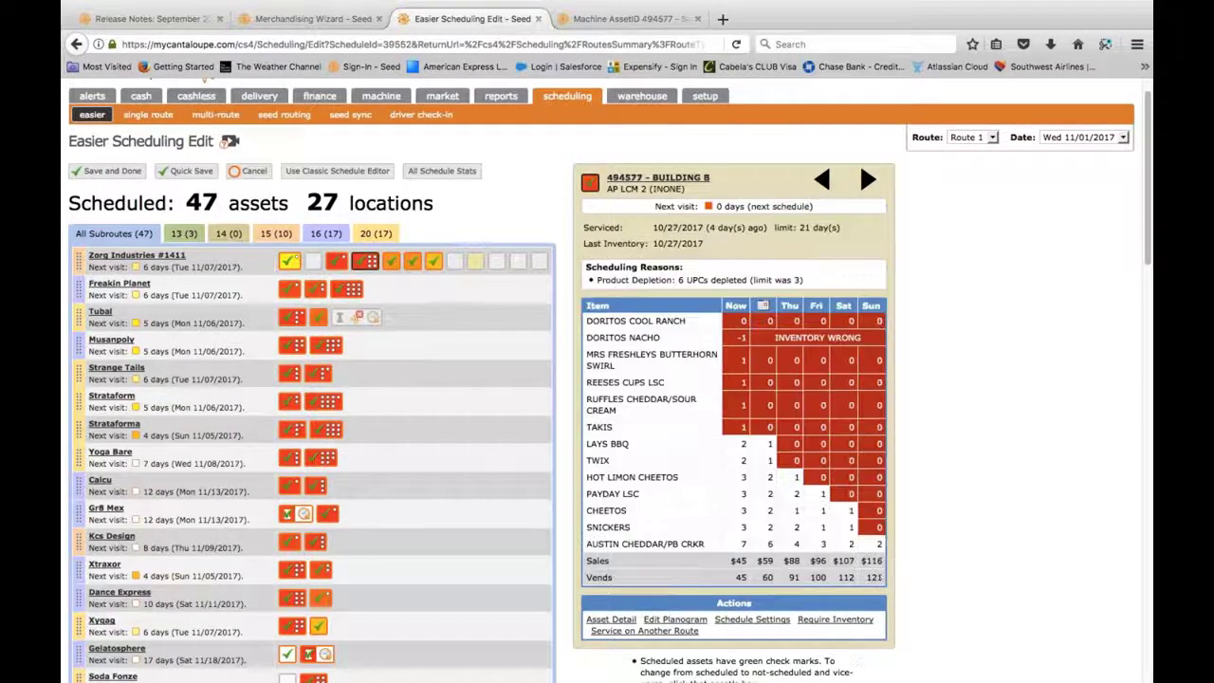
pyautogui.click(434, 262)
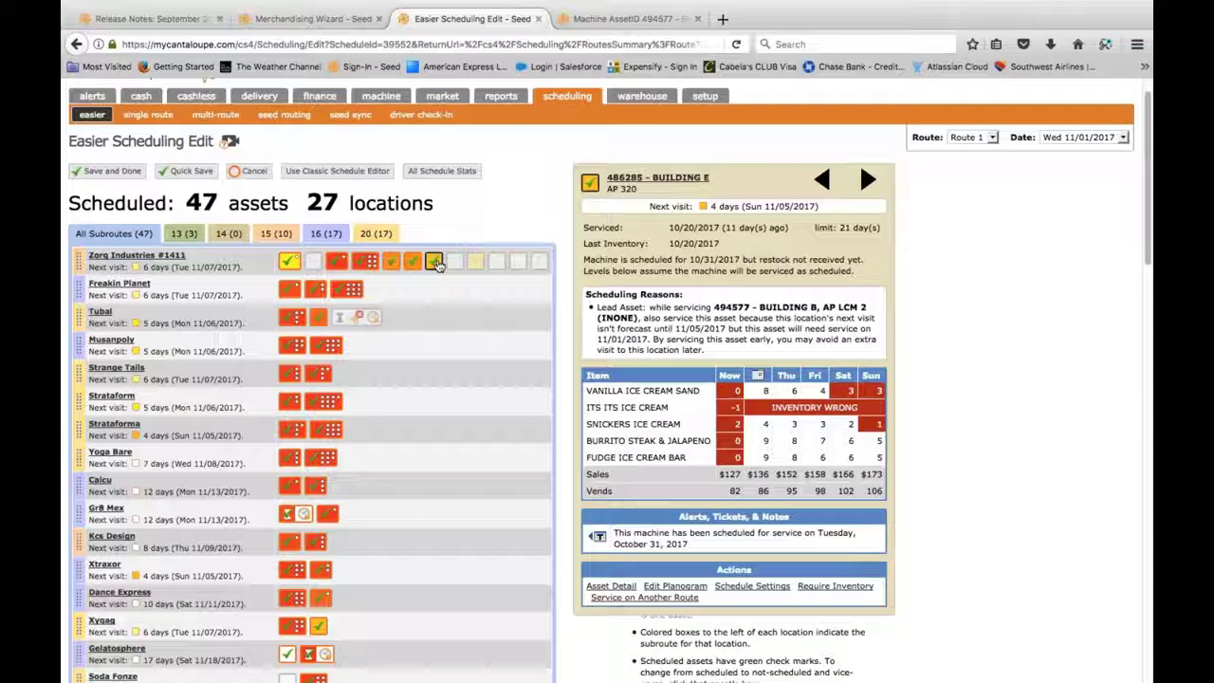
pyautogui.click(366, 261)
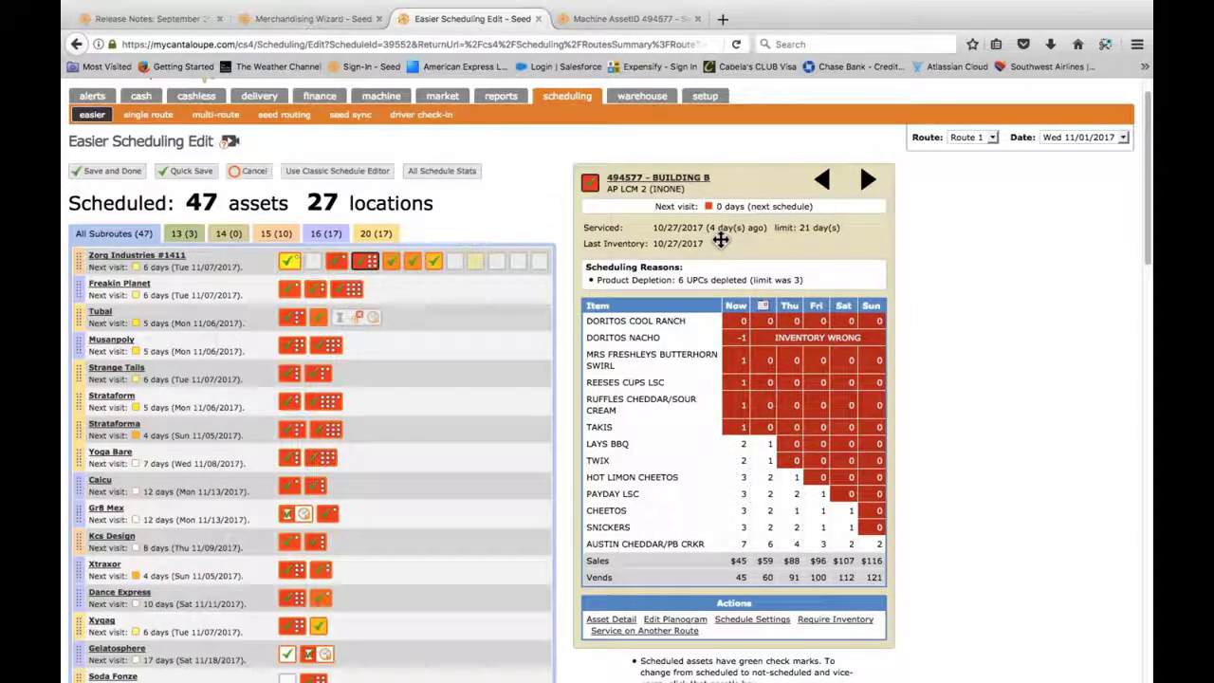
# Step: Open the asset detail of 494577 (BUILDING B) from the schedule and launch its Merchandising Wizard
pyautogui.middleClick(619, 622)
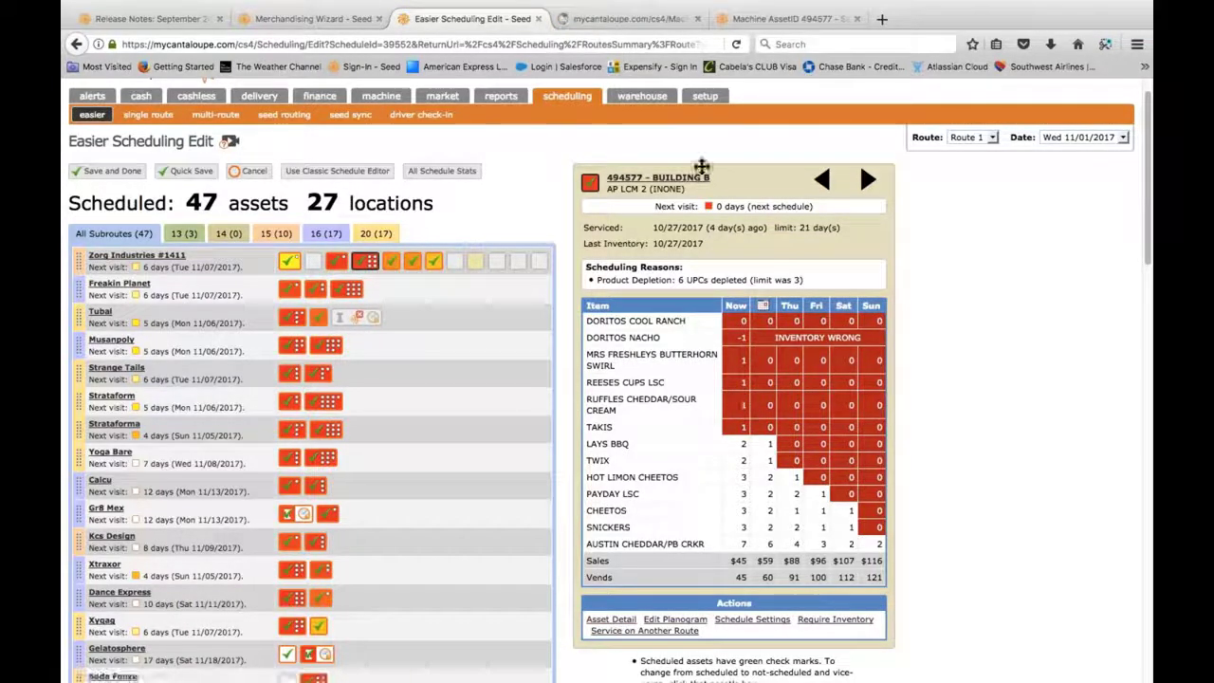
pyautogui.click(631, 18)
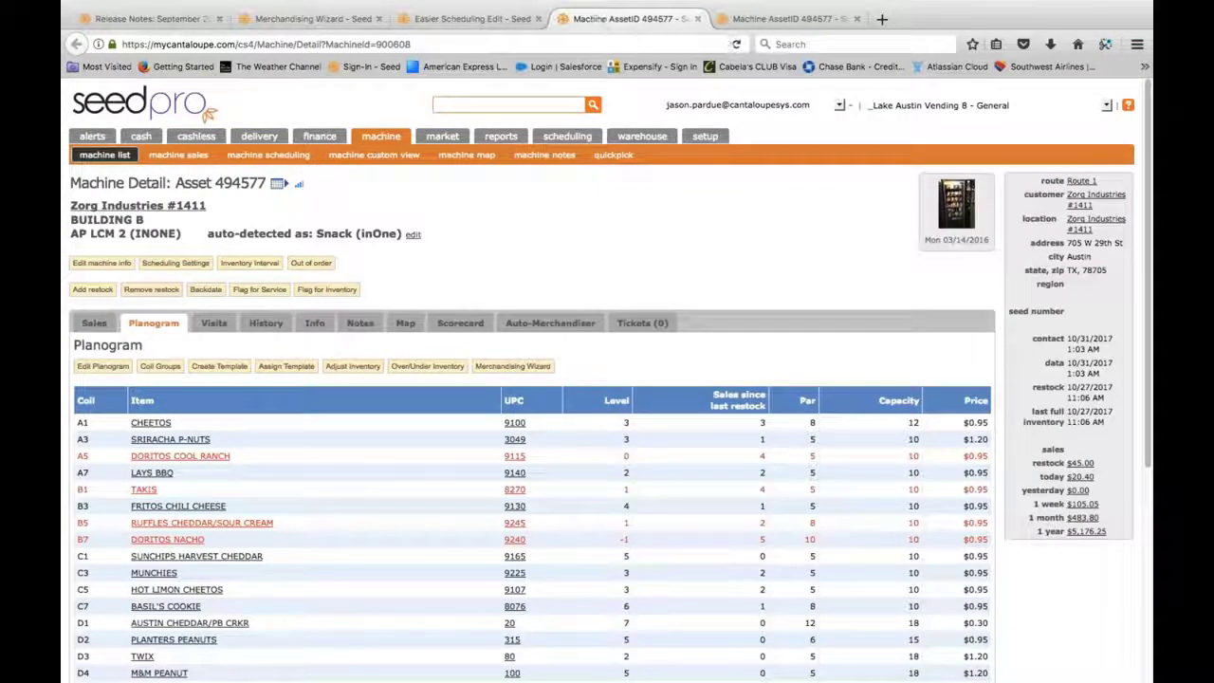
pyautogui.click(523, 366)
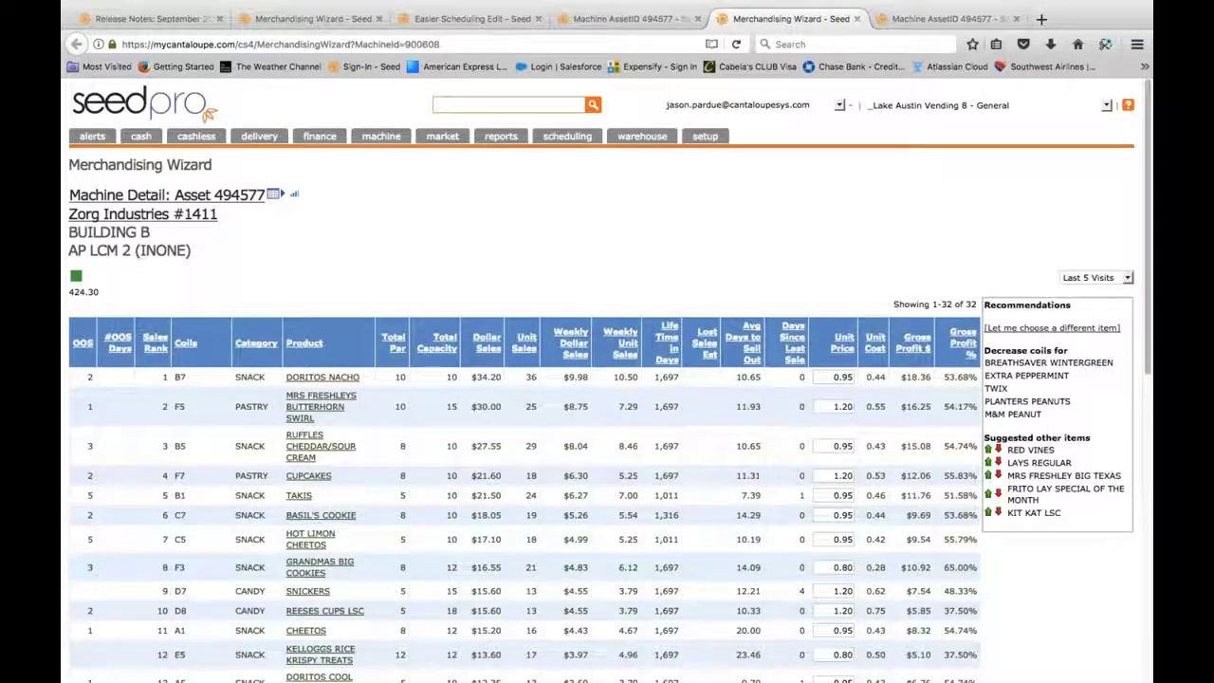
pyautogui.scroll(-1, 607, 380)
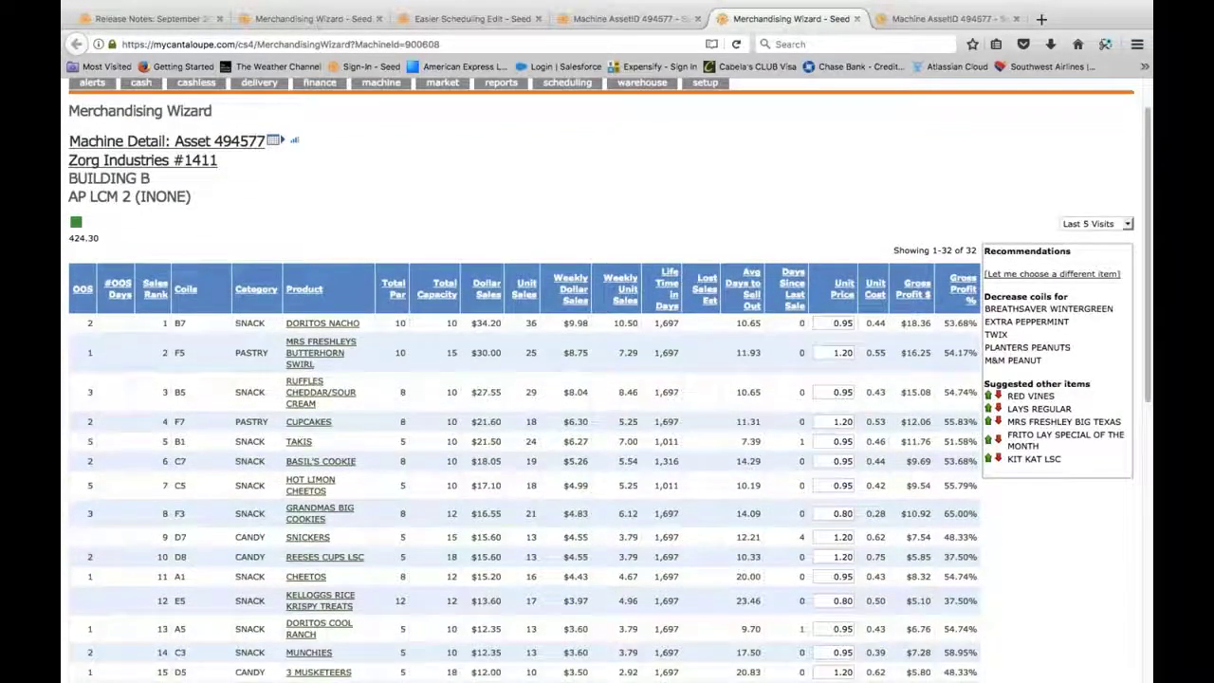
# Step: Sort the products of asset 494577 by average days to sell out in ascending order
pyautogui.click(755, 283)
pyautogui.click(755, 282)
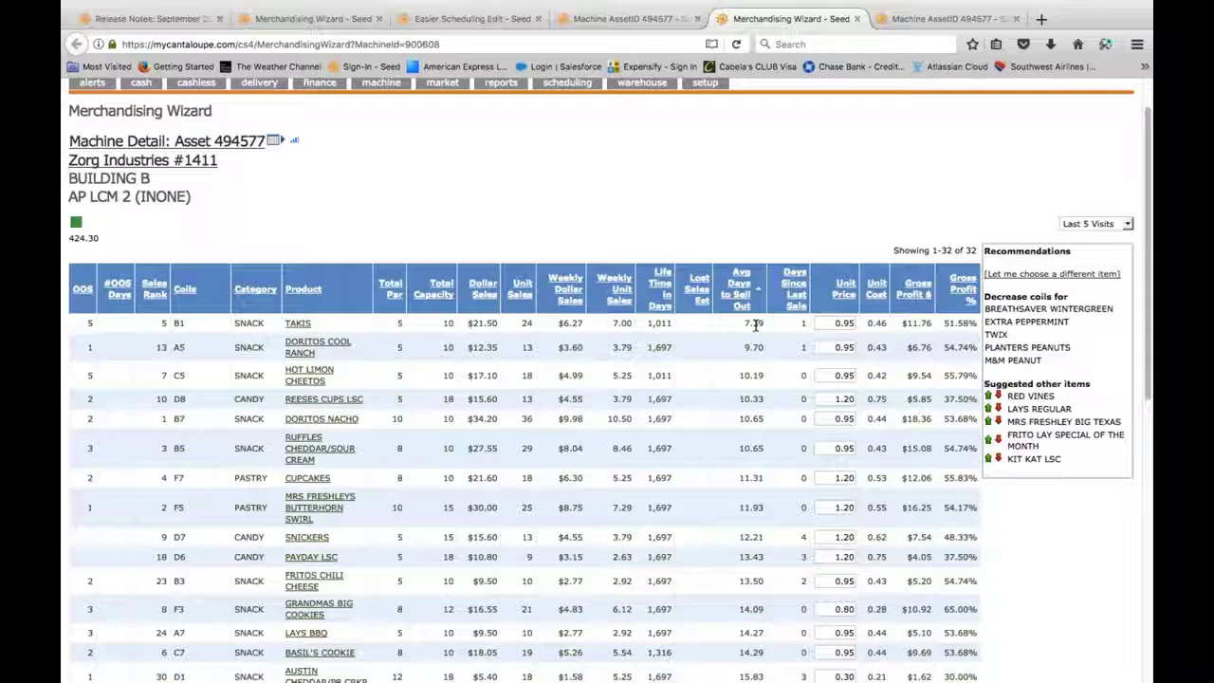
pyautogui.scroll(-2, 756, 324)
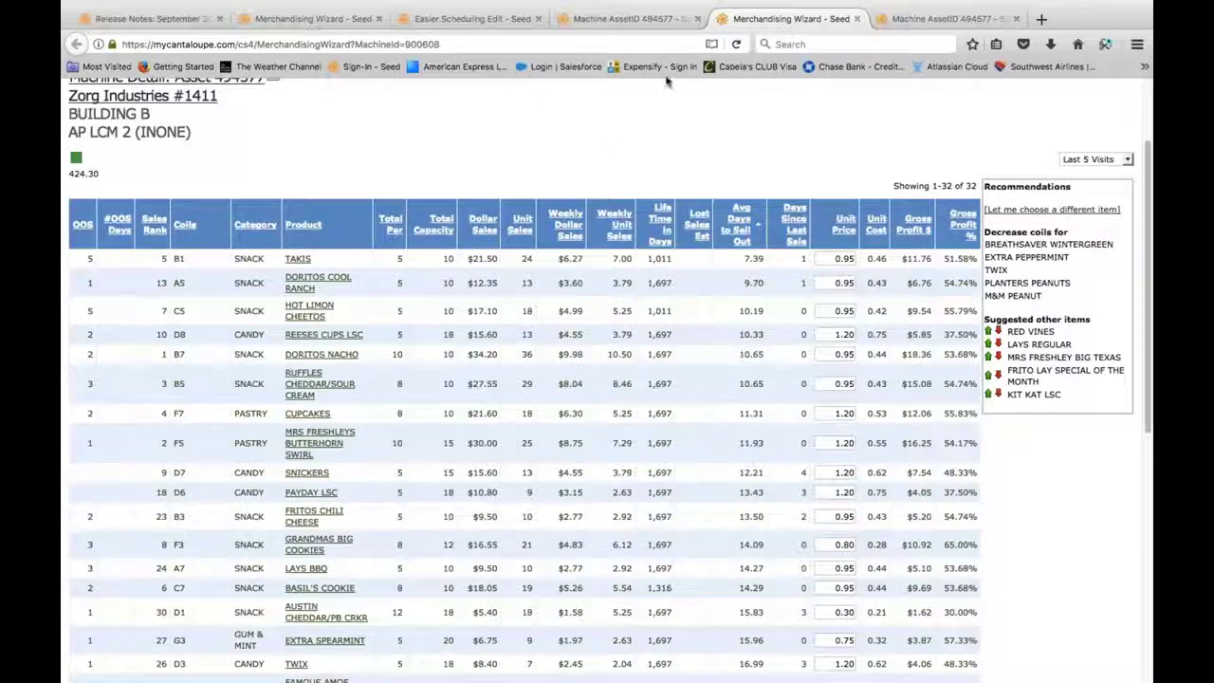
# Step: Open the planogram of asset 494577 for editing and check it against the Merchandising Wizard's fastest-selling items
pyautogui.click(634, 19)
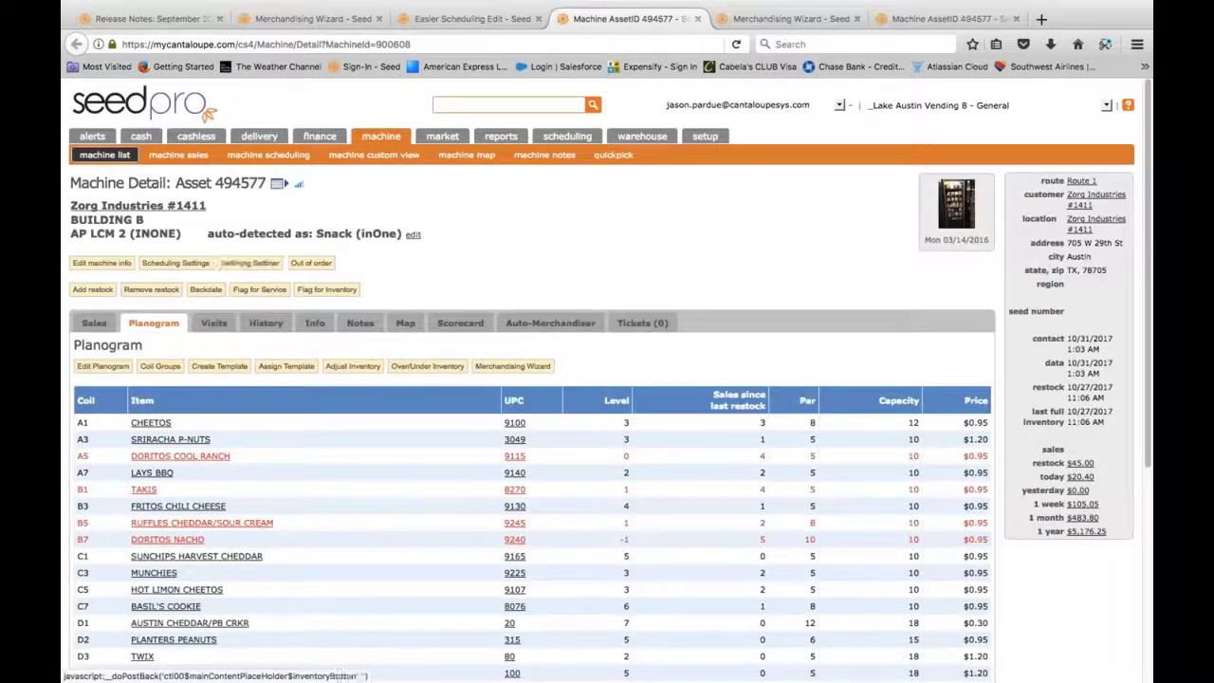
pyautogui.click(427, 366)
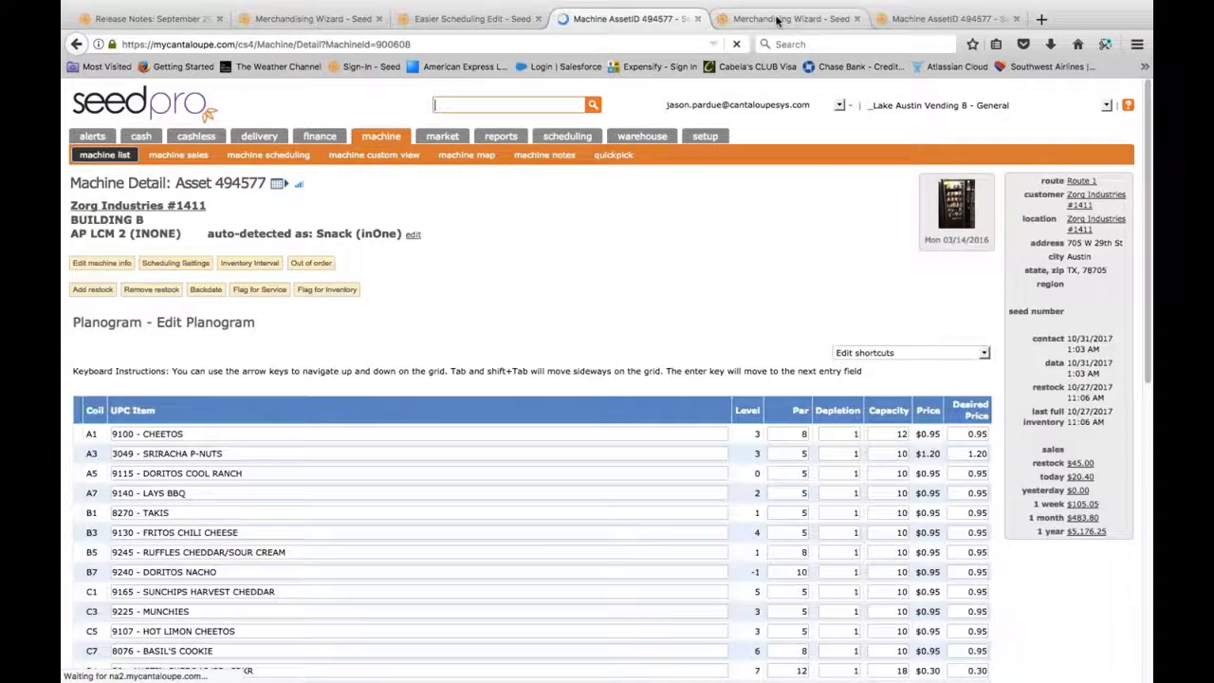
pyautogui.click(788, 19)
pyautogui.click(624, 21)
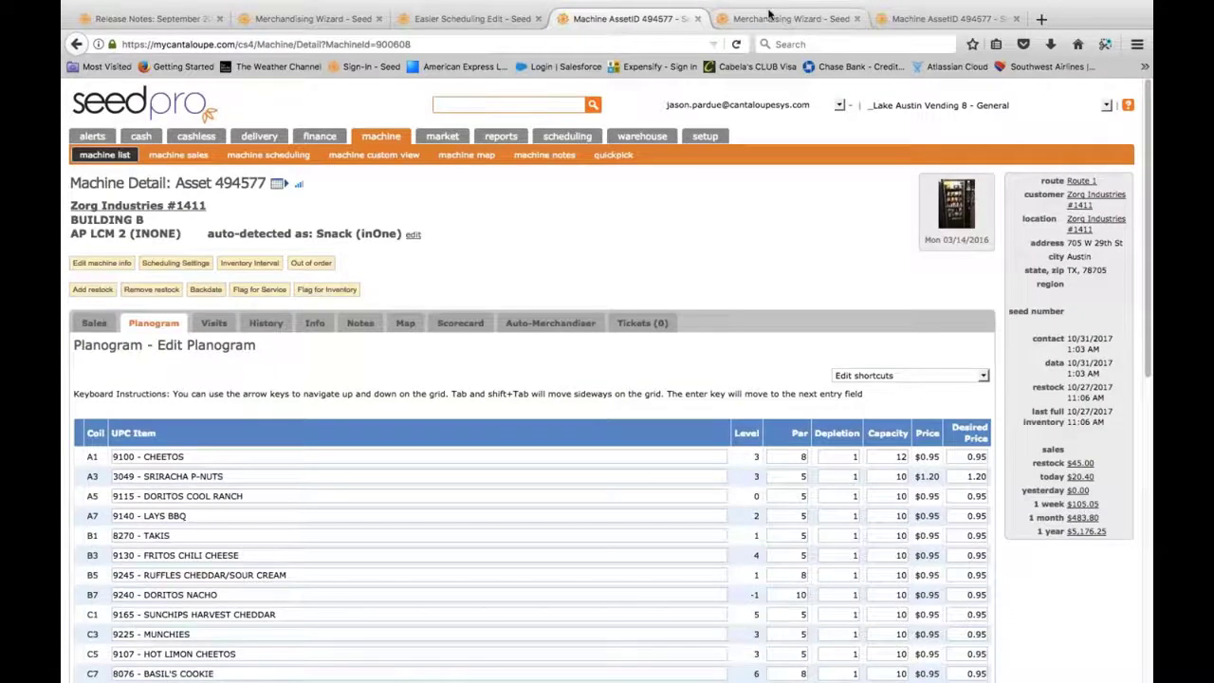
pyautogui.click(768, 15)
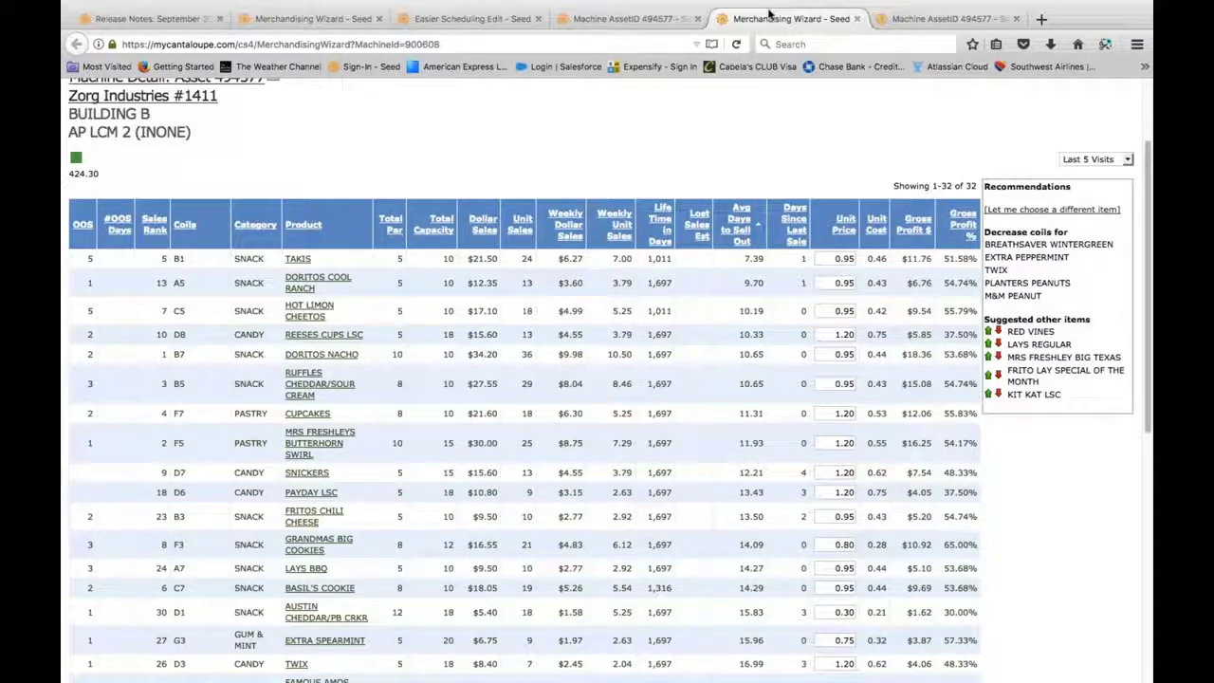
# Step: In the planogram of asset 494577, set the pars of TAKIS (B1) and DORITOS COOL RANCH (A5) to 10 and apply the changes
pyautogui.click(630, 21)
pyautogui.scroll(-3, 532, 427)
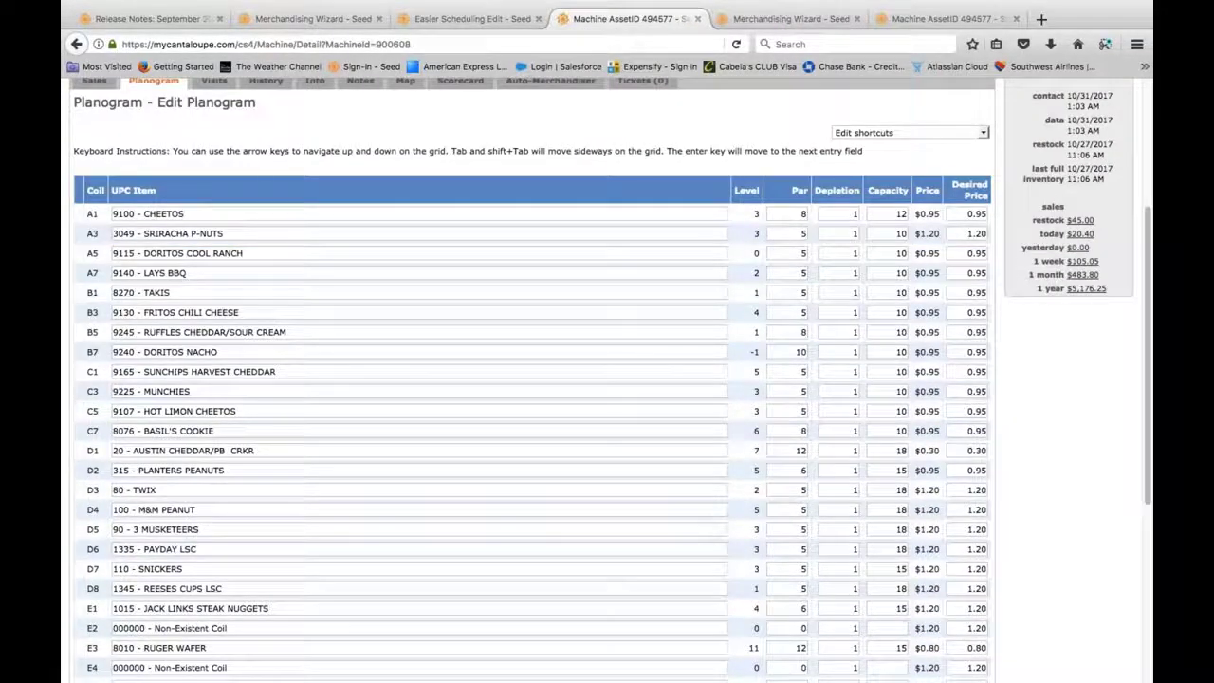
pyautogui.click(797, 293)
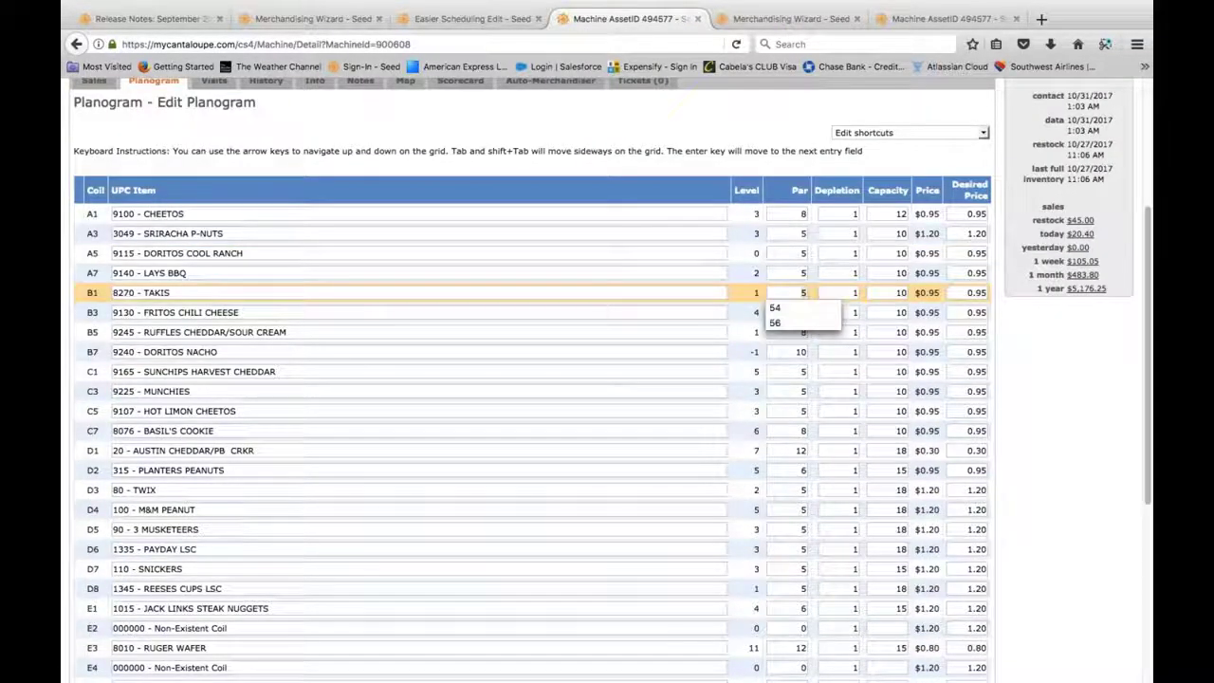
pyautogui.write('10')
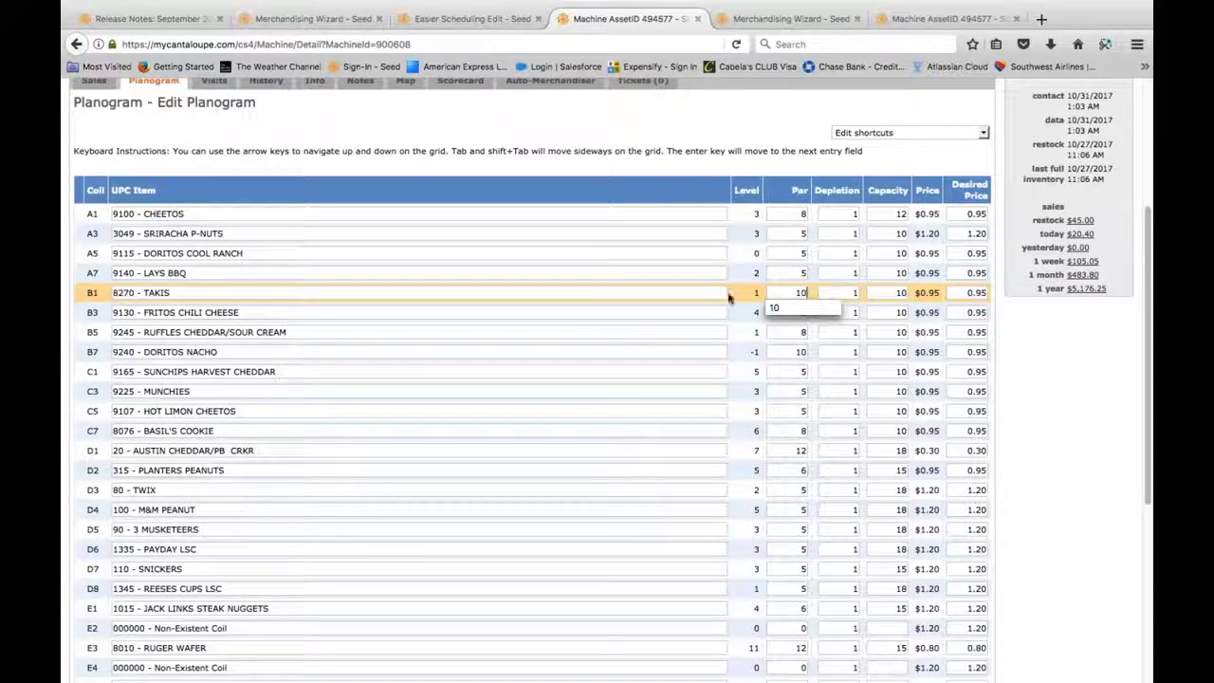
pyautogui.click(781, 253)
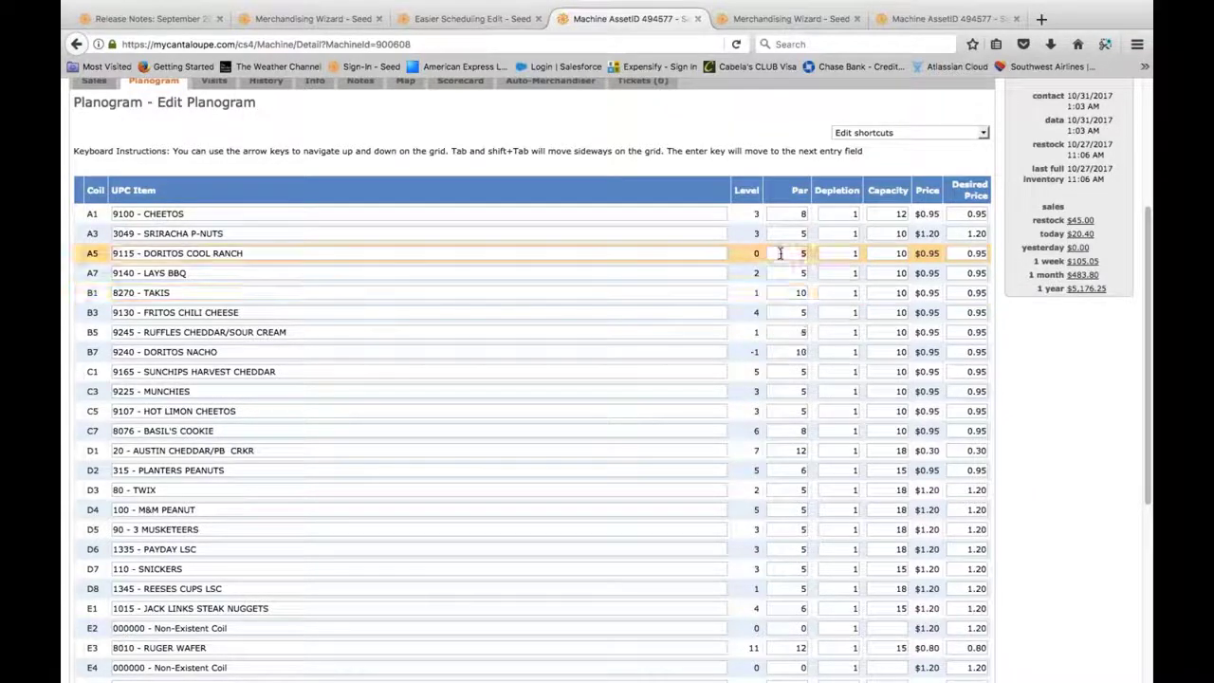
pyautogui.write('10')
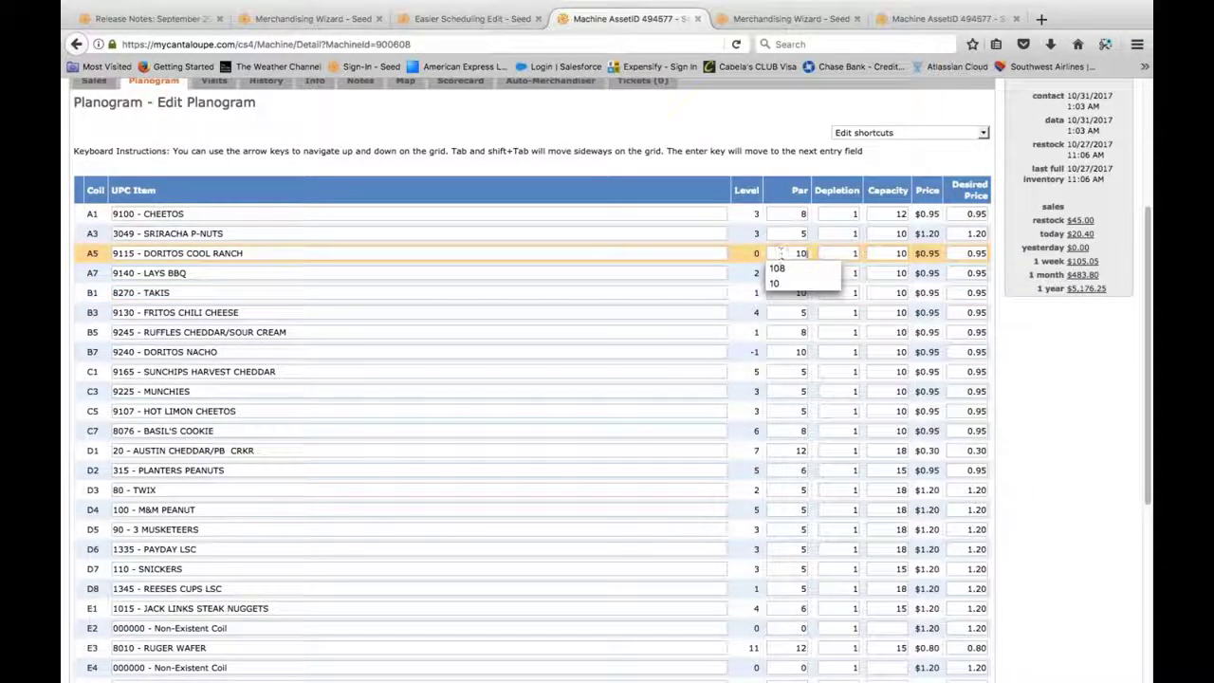
pyautogui.scroll(-10, 780, 254)
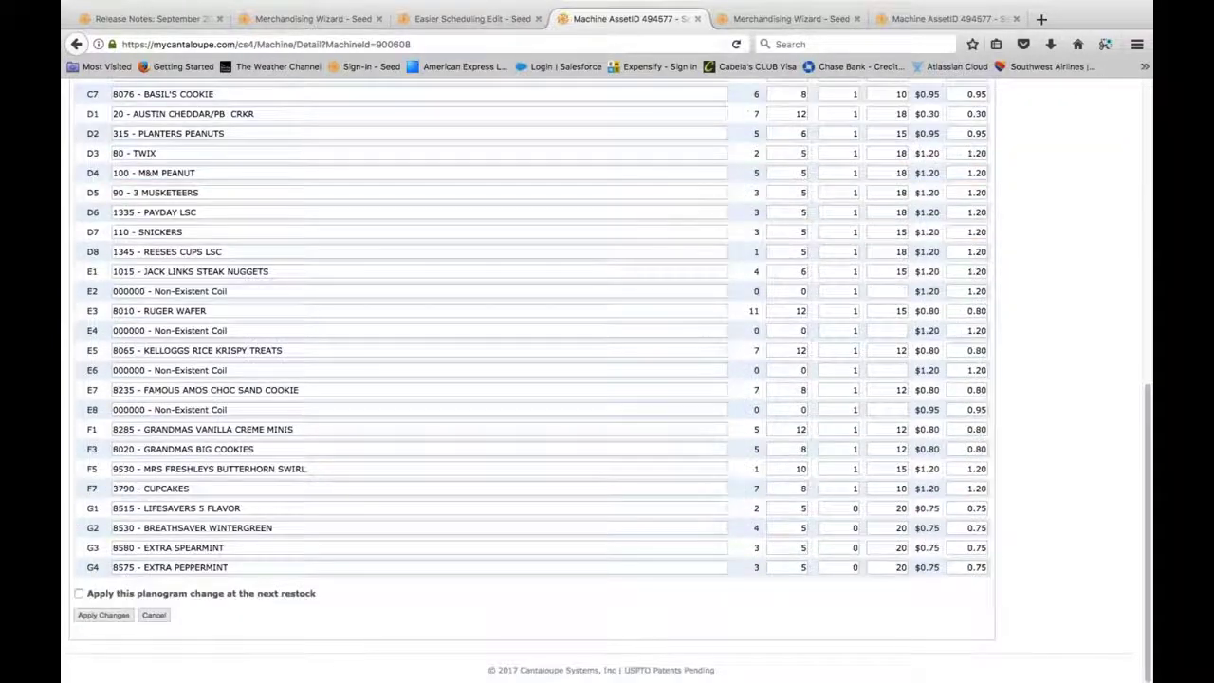
pyautogui.click(103, 614)
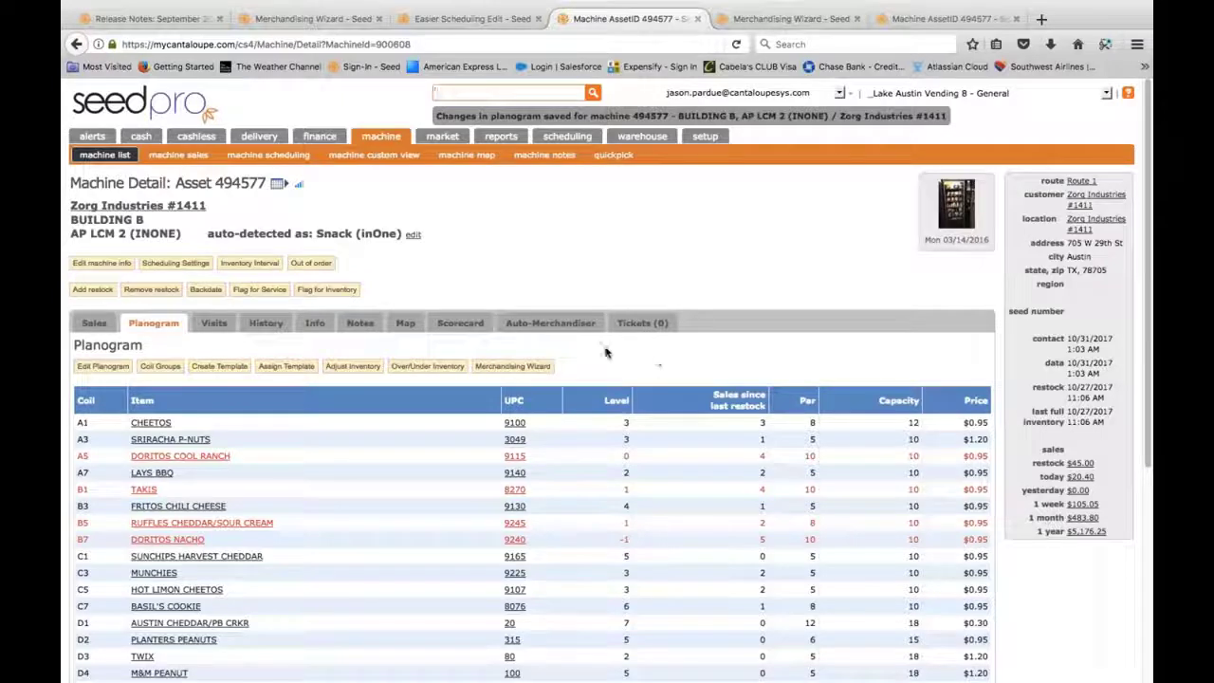
# Step: Relaunch the Merchandising Wizard for asset 494577 and sort its products by average days to sell out in ascending order
pyautogui.click(512, 366)
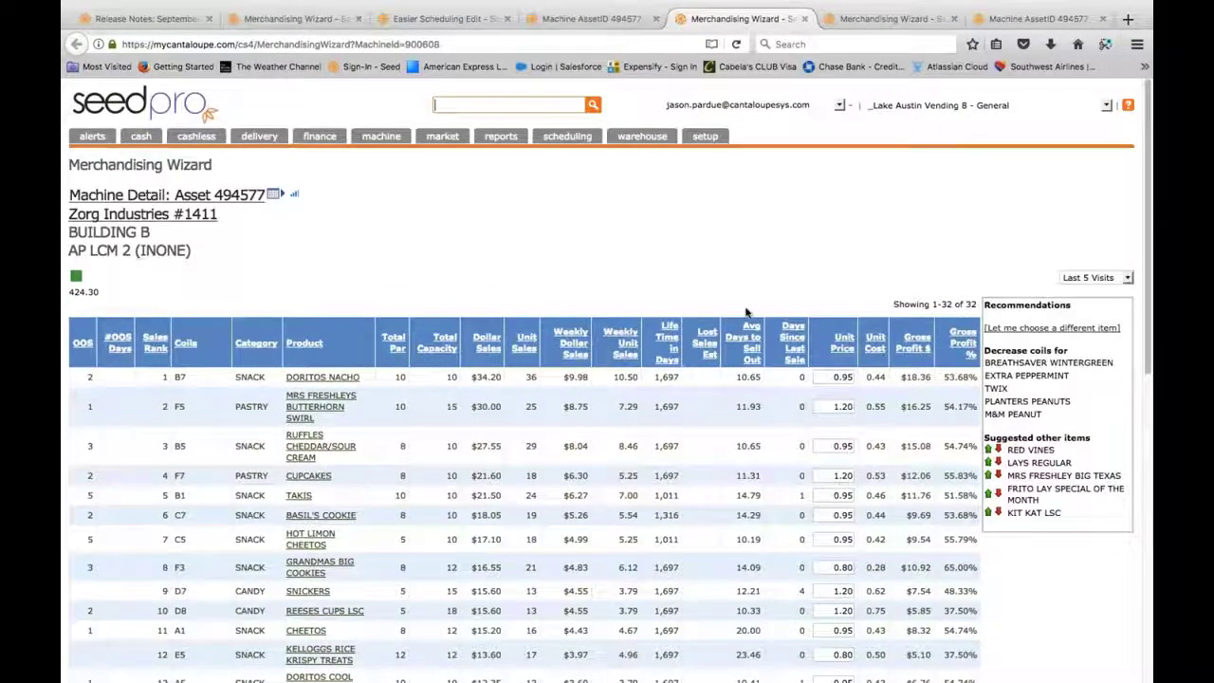
pyautogui.click(758, 349)
pyautogui.click(762, 355)
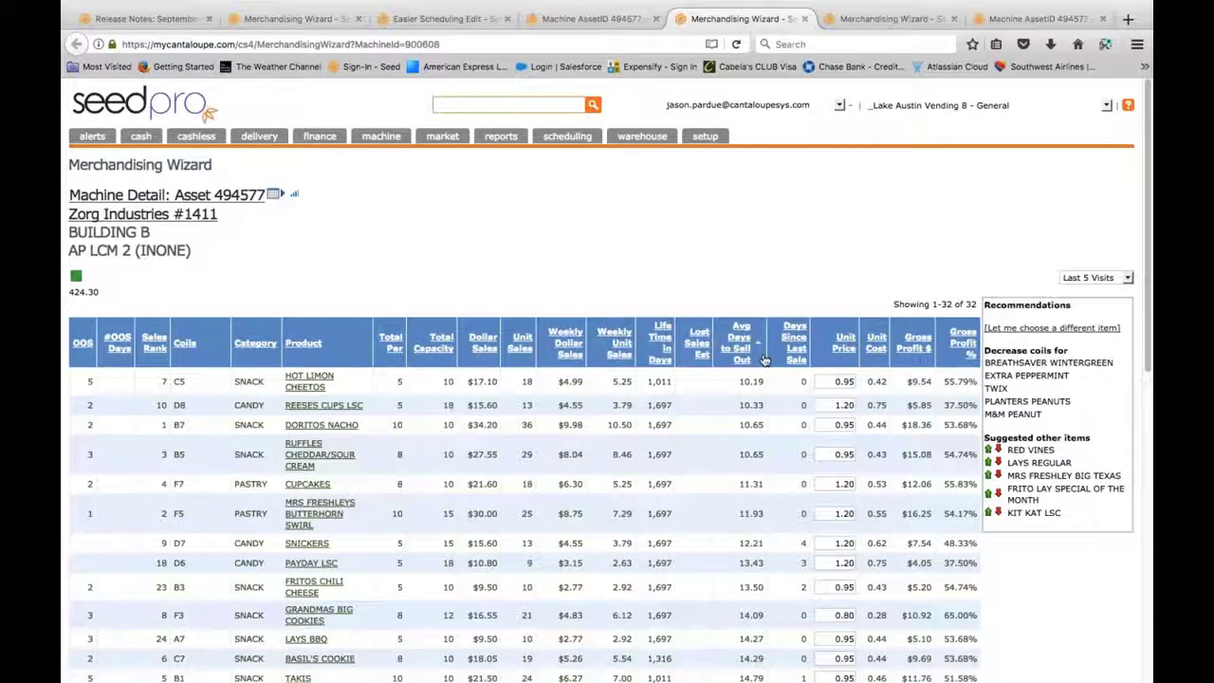
# Step: Examine the sorted product list of asset 494577 from the fastest to the slowest sellers, comparing pars and average days to sell out
pyautogui.scroll(-3, 765, 359)
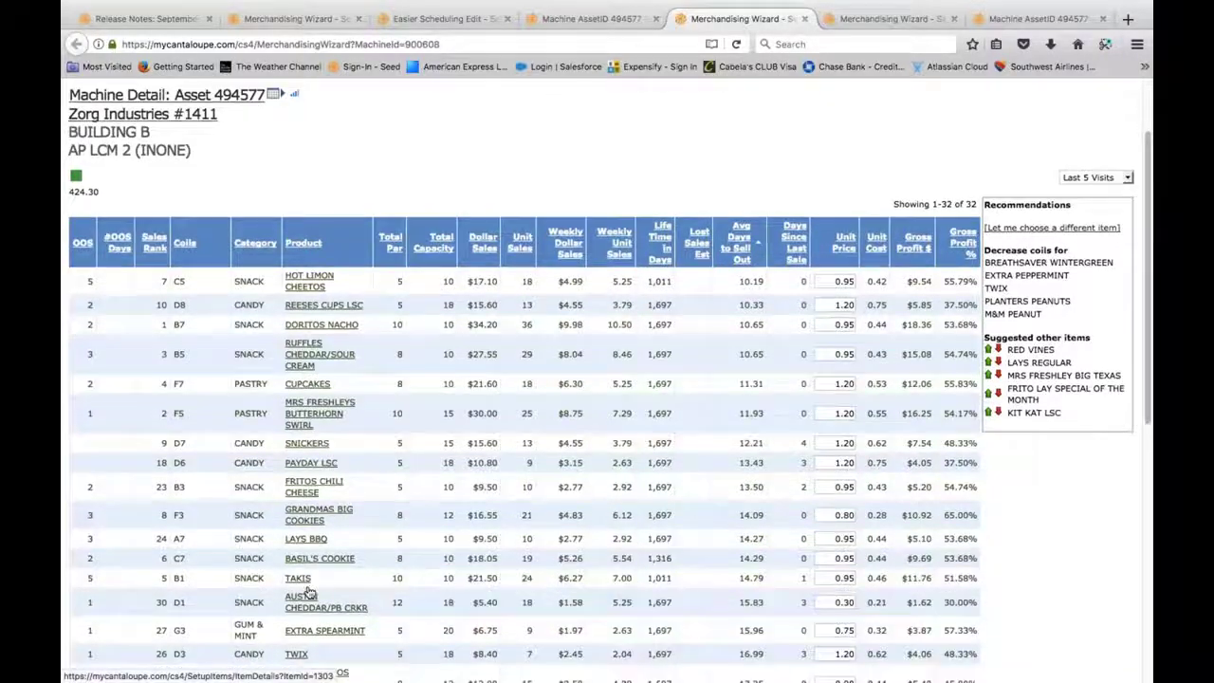
pyautogui.scroll(-1, 307, 588)
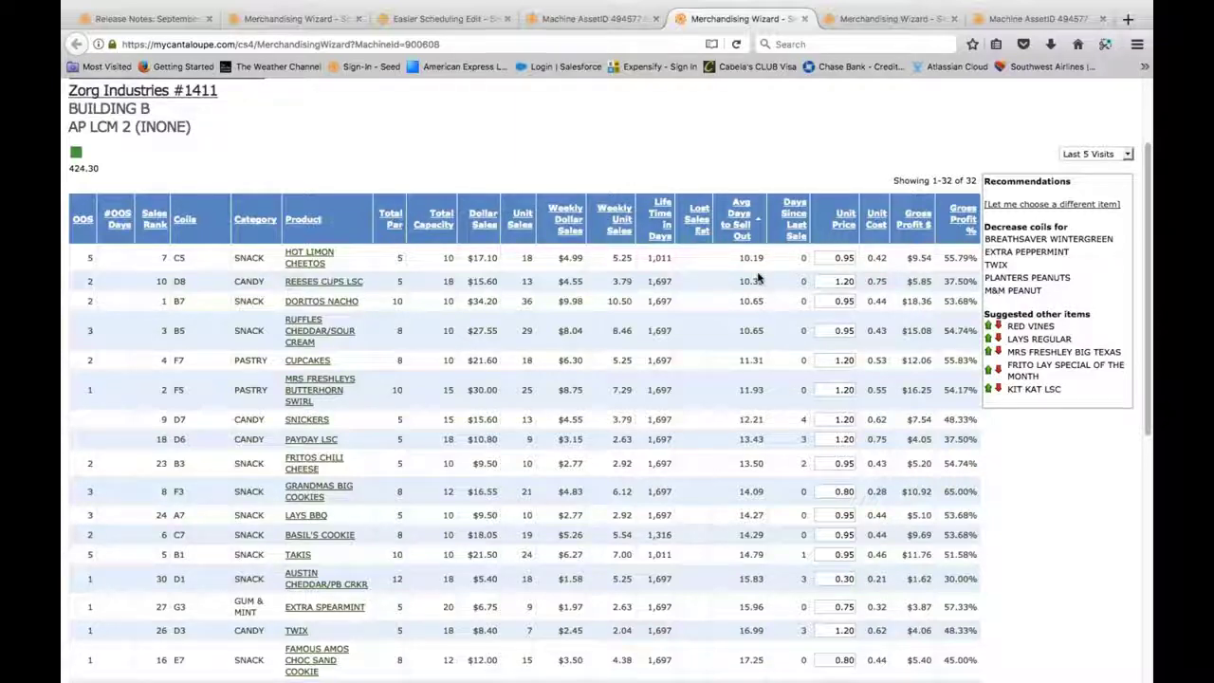
pyautogui.scroll(-10, 759, 278)
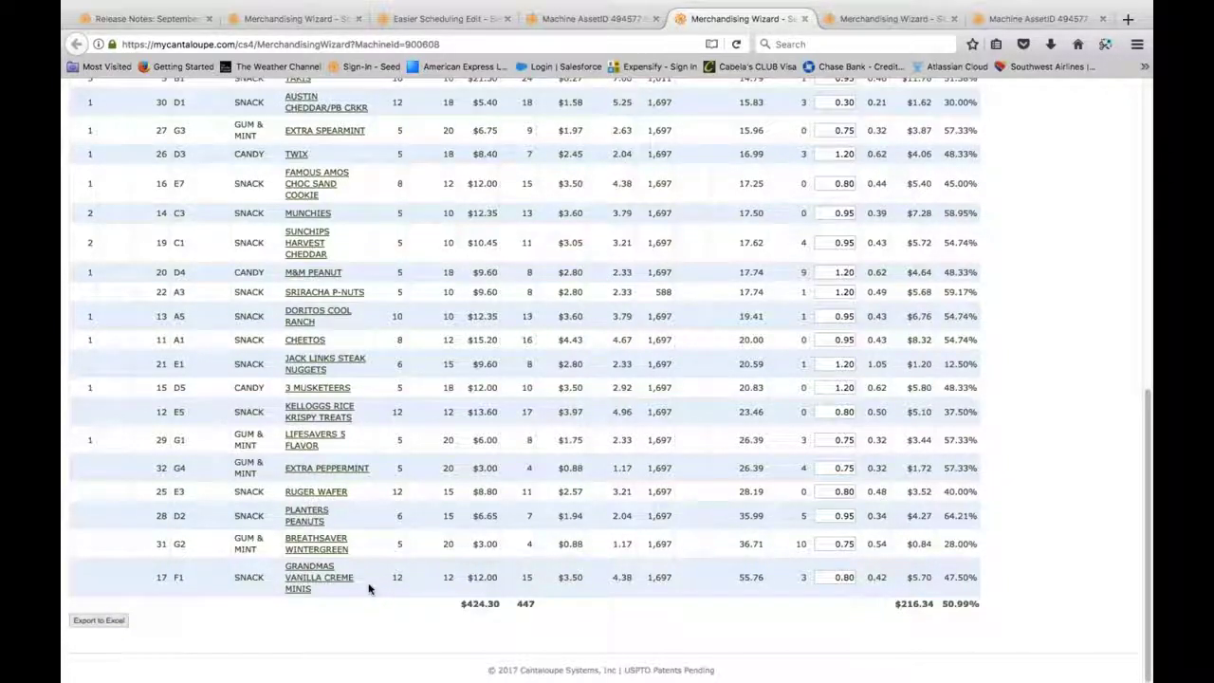
pyautogui.press('Home')
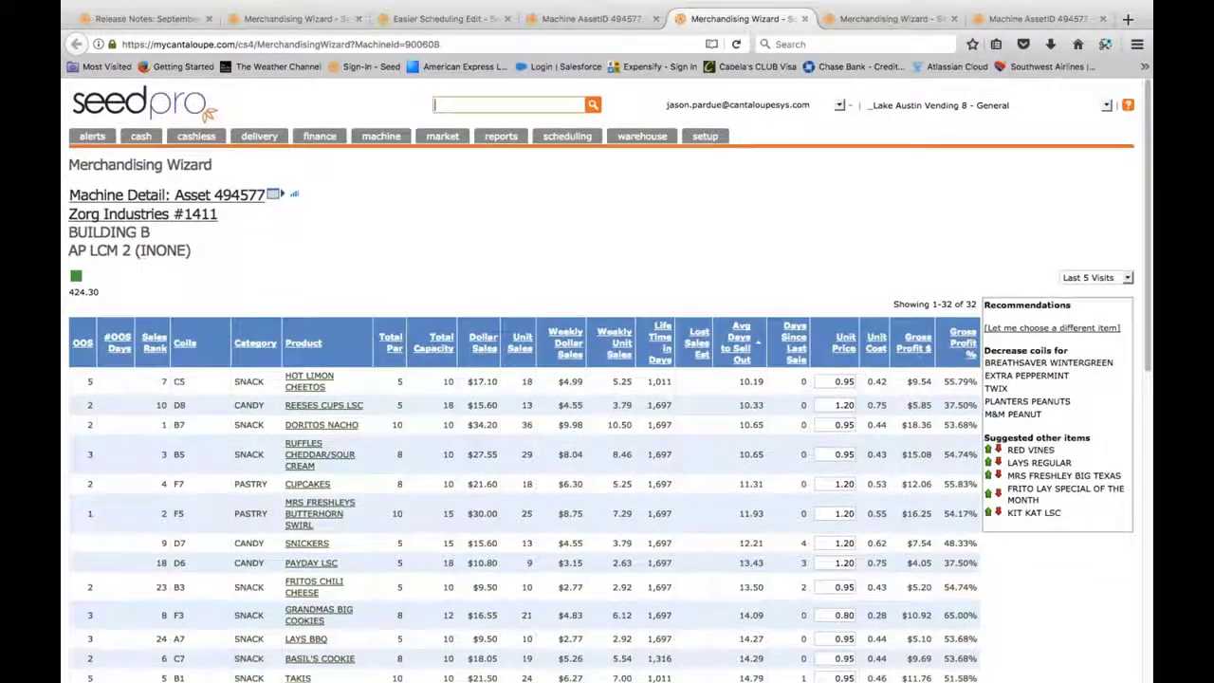
pyautogui.press('Down')
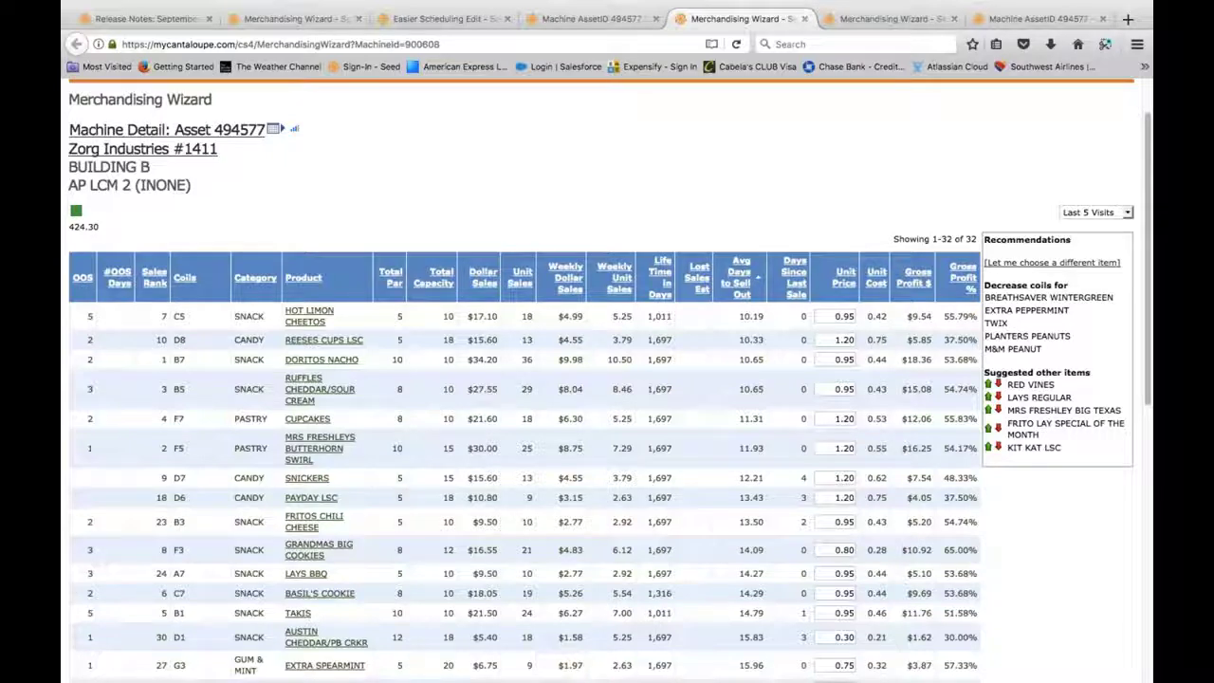
pyautogui.scroll(-5, 696, 436)
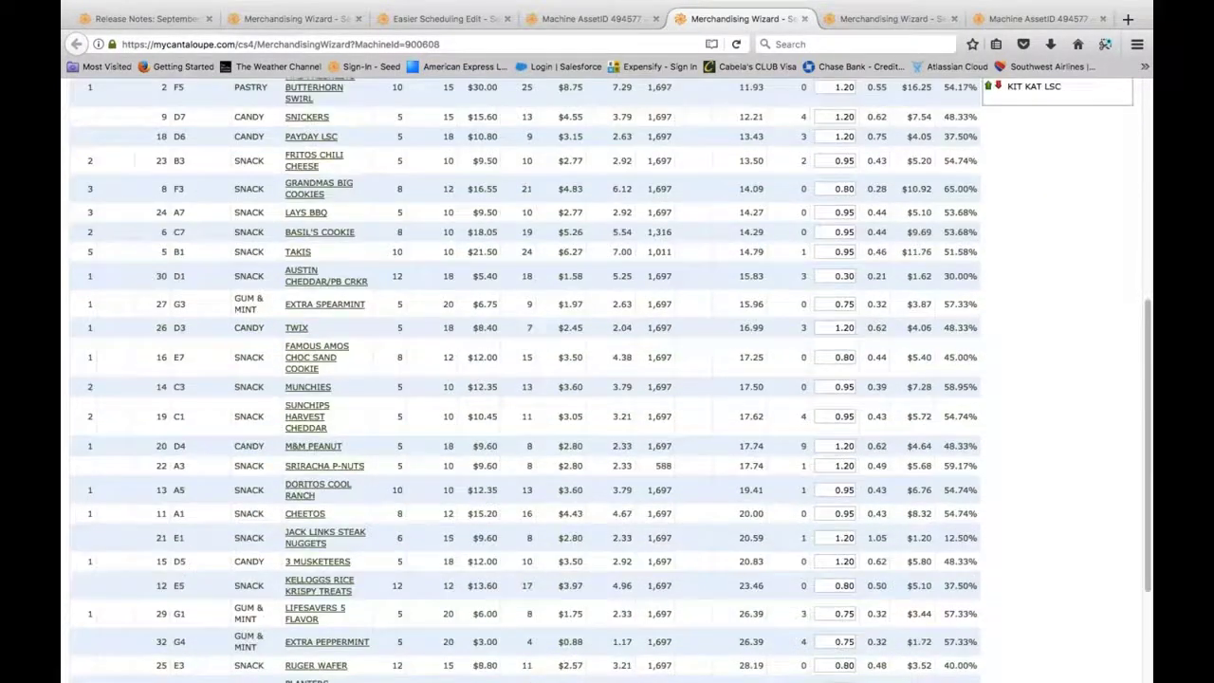
pyautogui.scroll(-3, 740, 568)
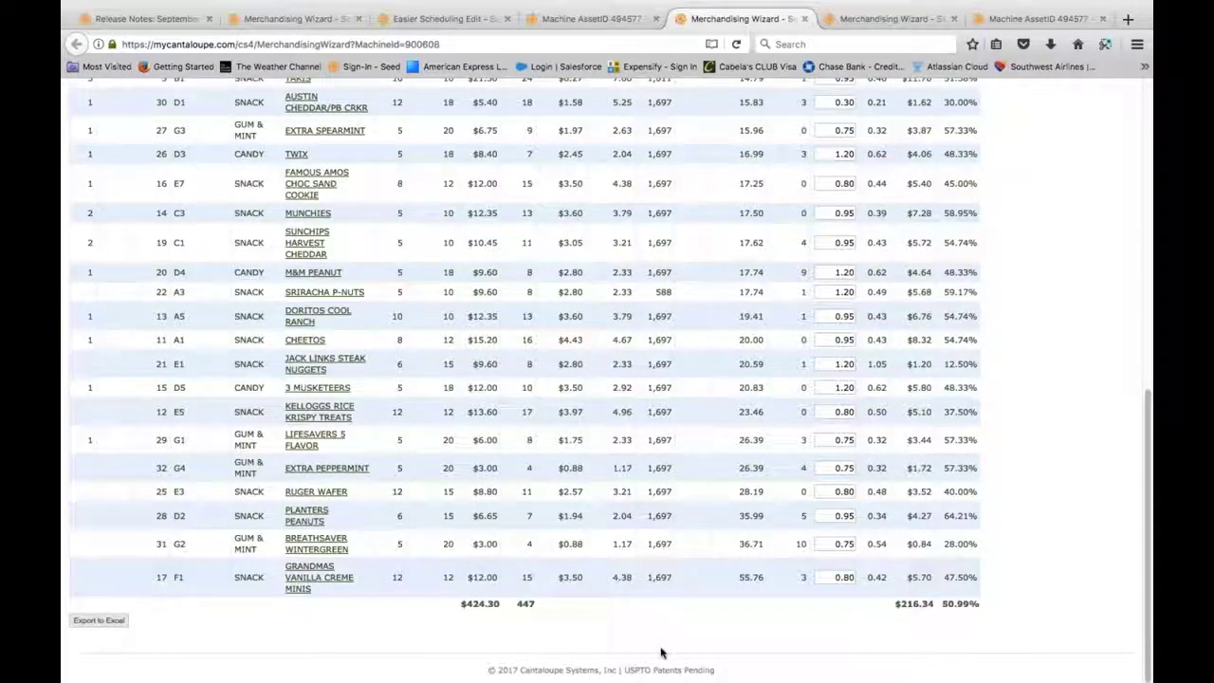
pyautogui.scroll(10, 728, 566)
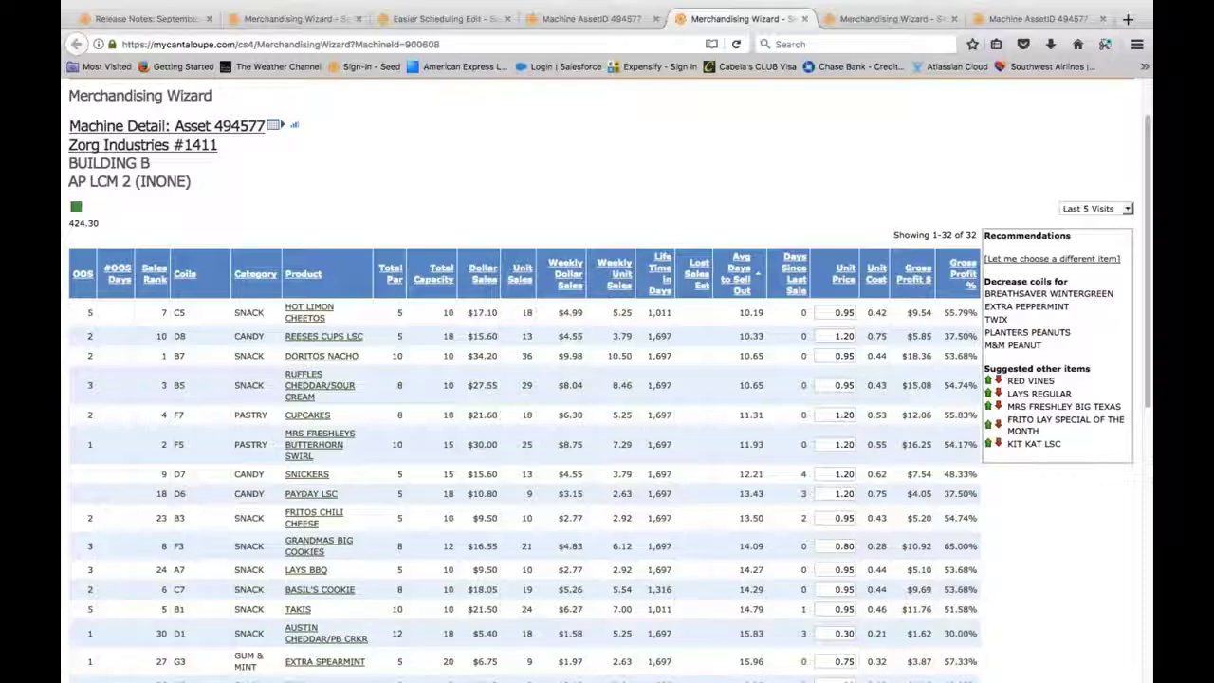
# Step: Replace GRANDMAS VANILLA CREME MINIS in coil F1 with RED VINES at the next restock, using pull and replace and a new price of 1.00
pyautogui.click(989, 381)
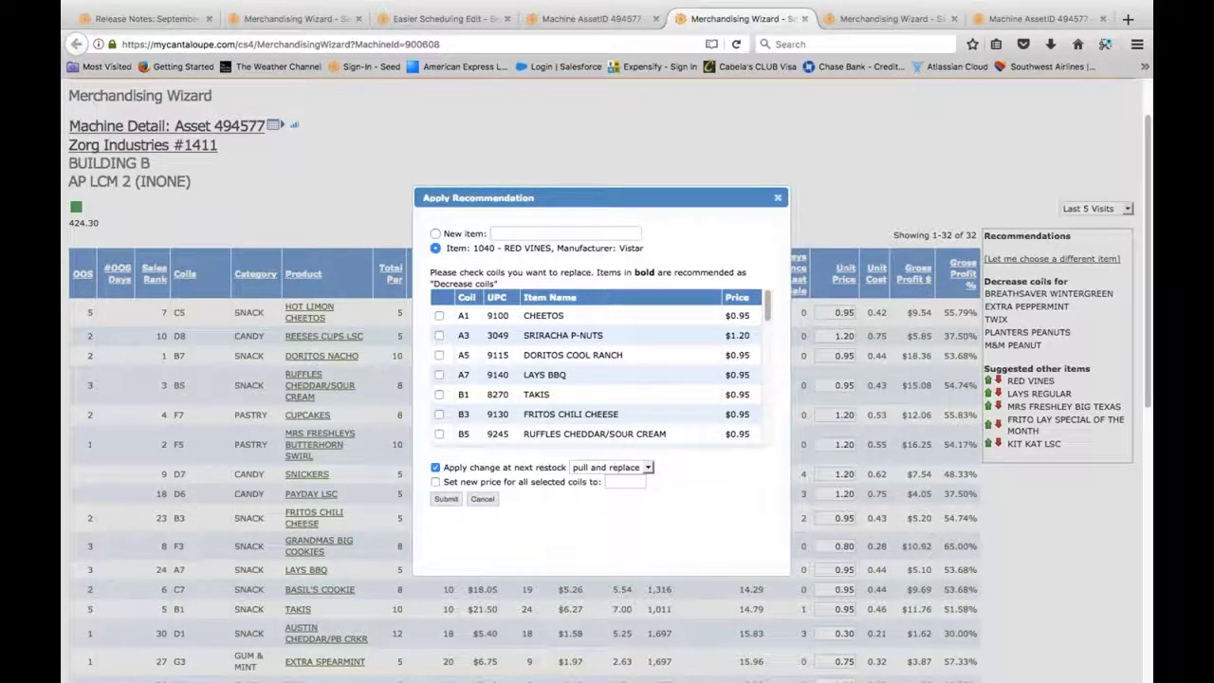
pyautogui.scroll(-10, 610, 387)
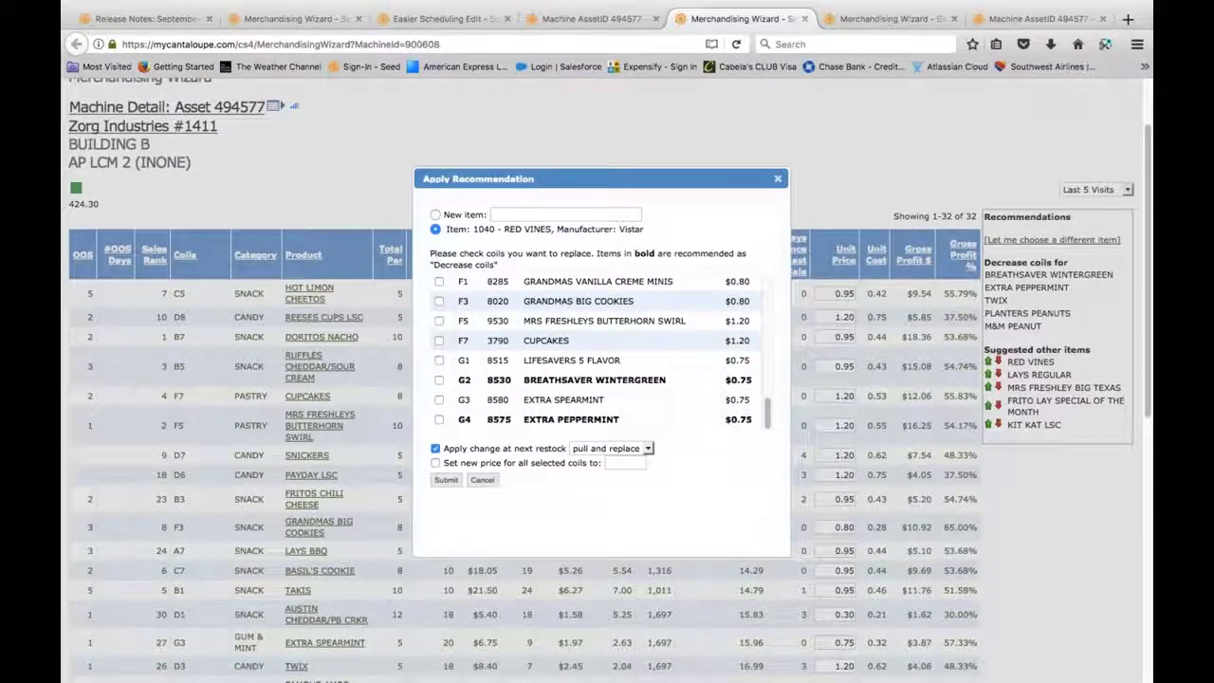
pyautogui.click(438, 282)
pyautogui.click(442, 481)
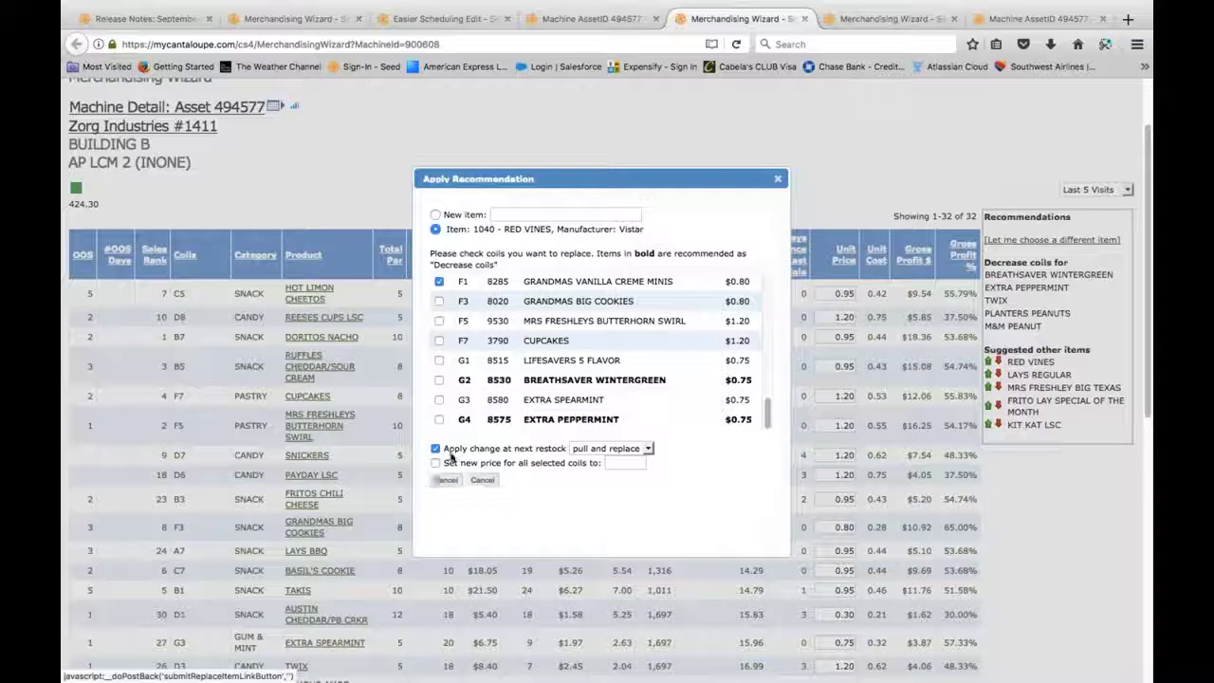
pyautogui.click(435, 463)
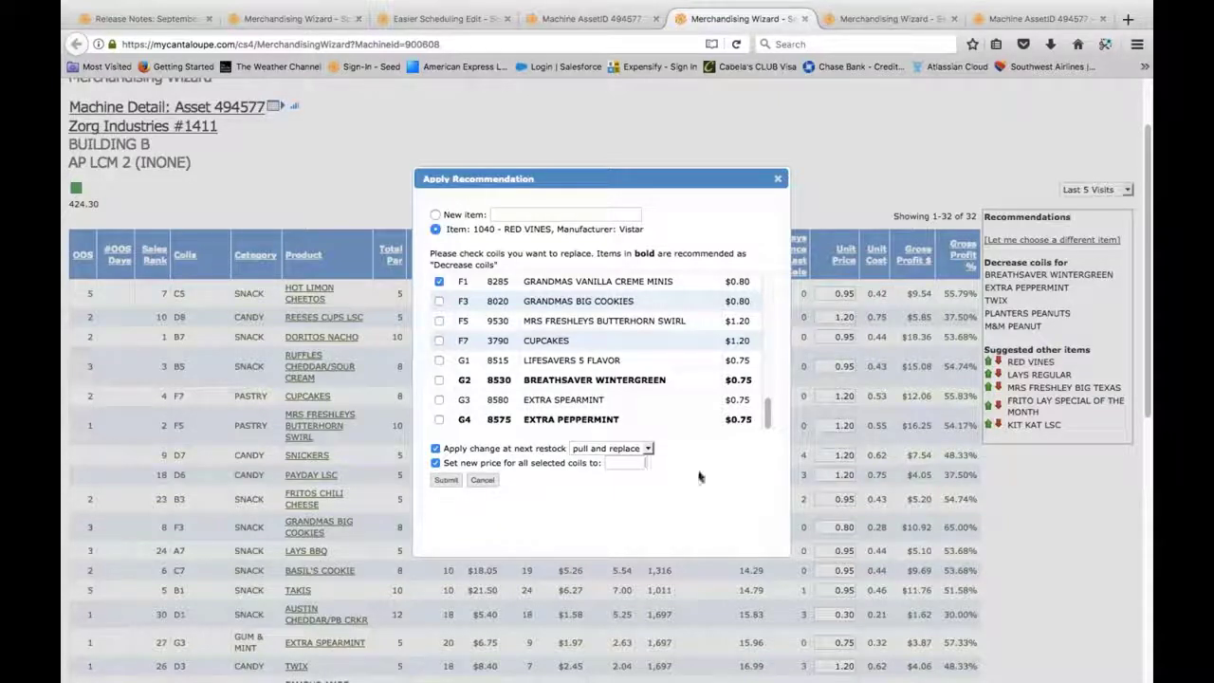
pyautogui.click(645, 463)
pyautogui.write('1.00')
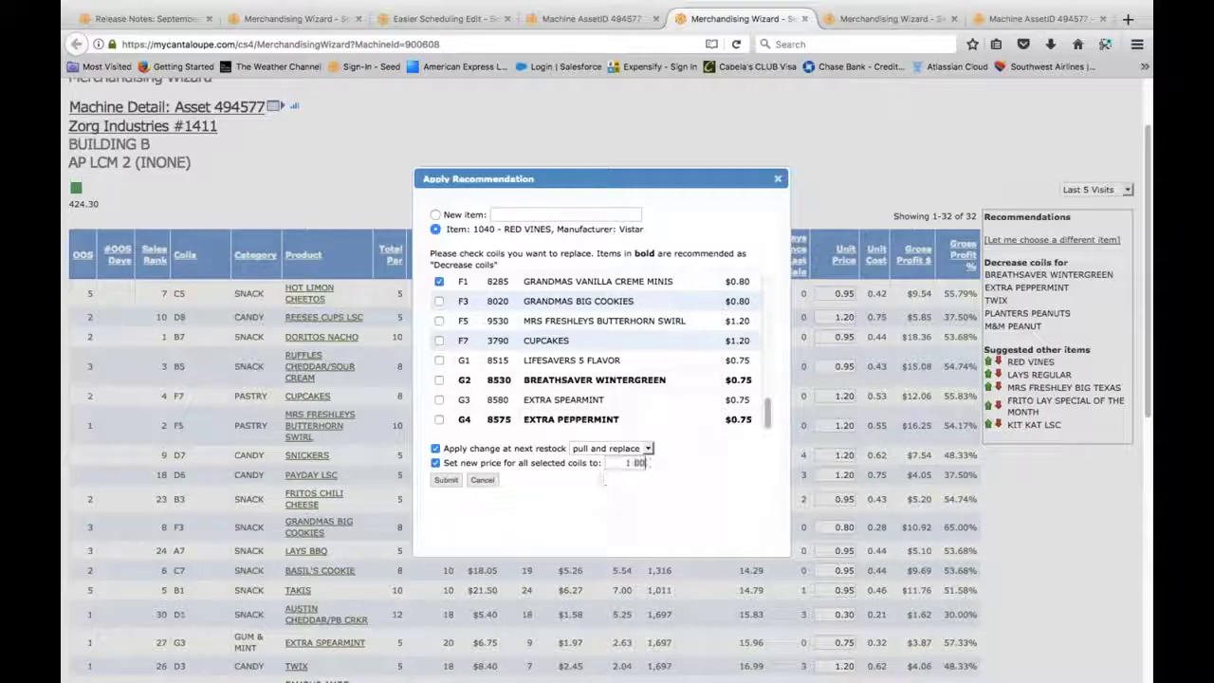
pyautogui.click(446, 480)
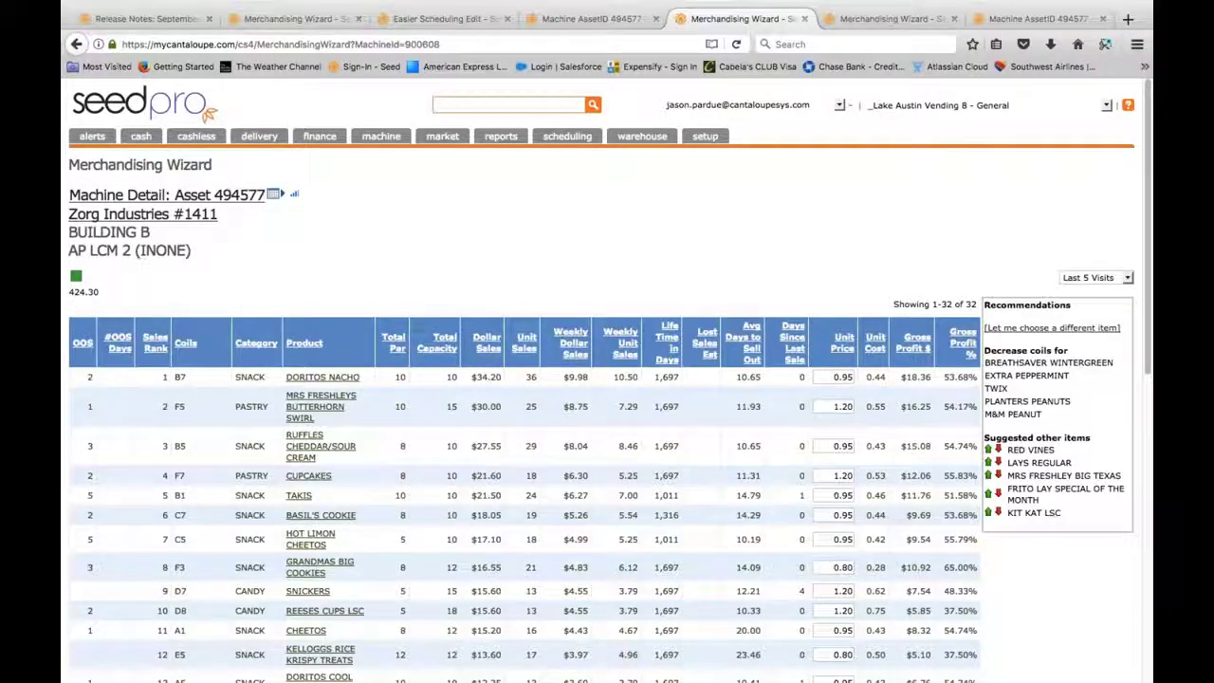
# Step: From the schedule, open the asset detail of 340042 (BUILDING B, Vendo 576 PEPSI) and launch its Merchandising Wizard to review sell-out days
pyautogui.click(452, 14)
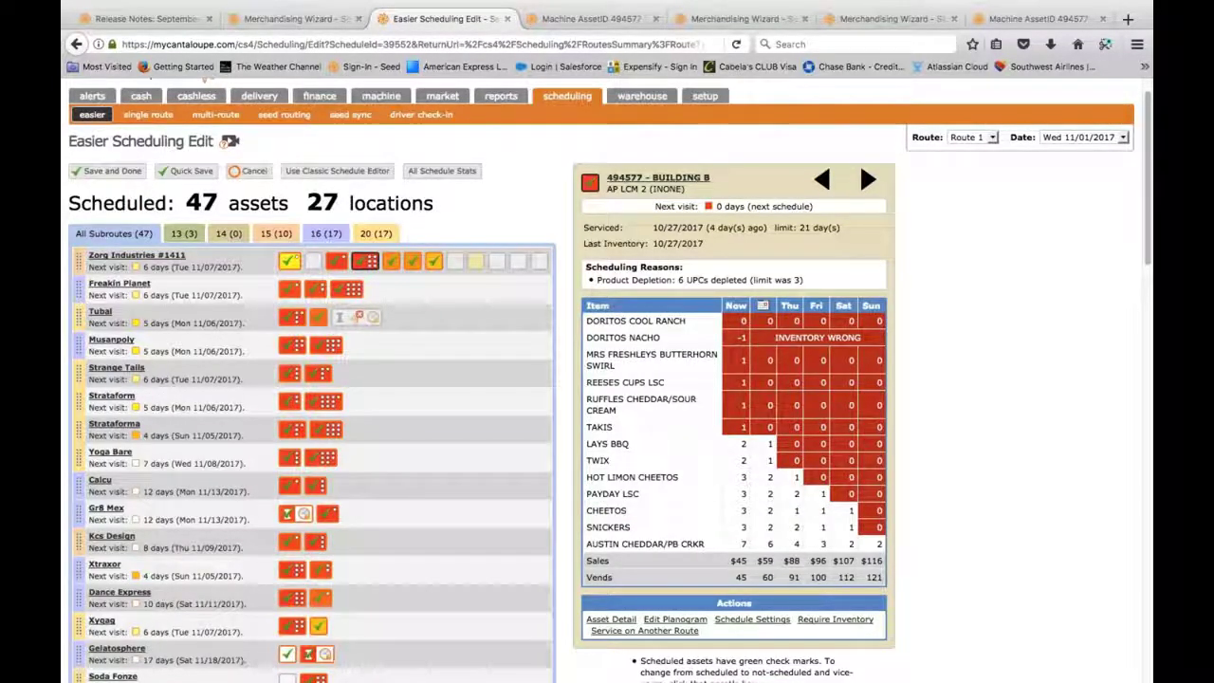
pyautogui.click(336, 261)
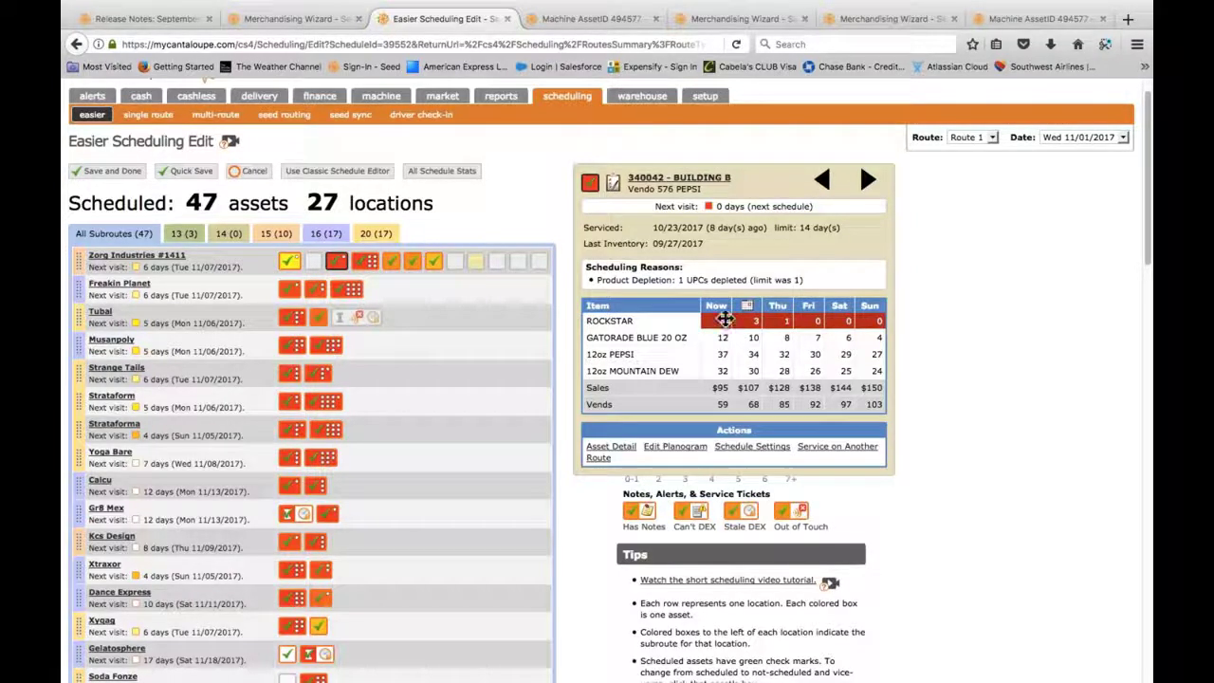
pyautogui.rightClick(617, 449)
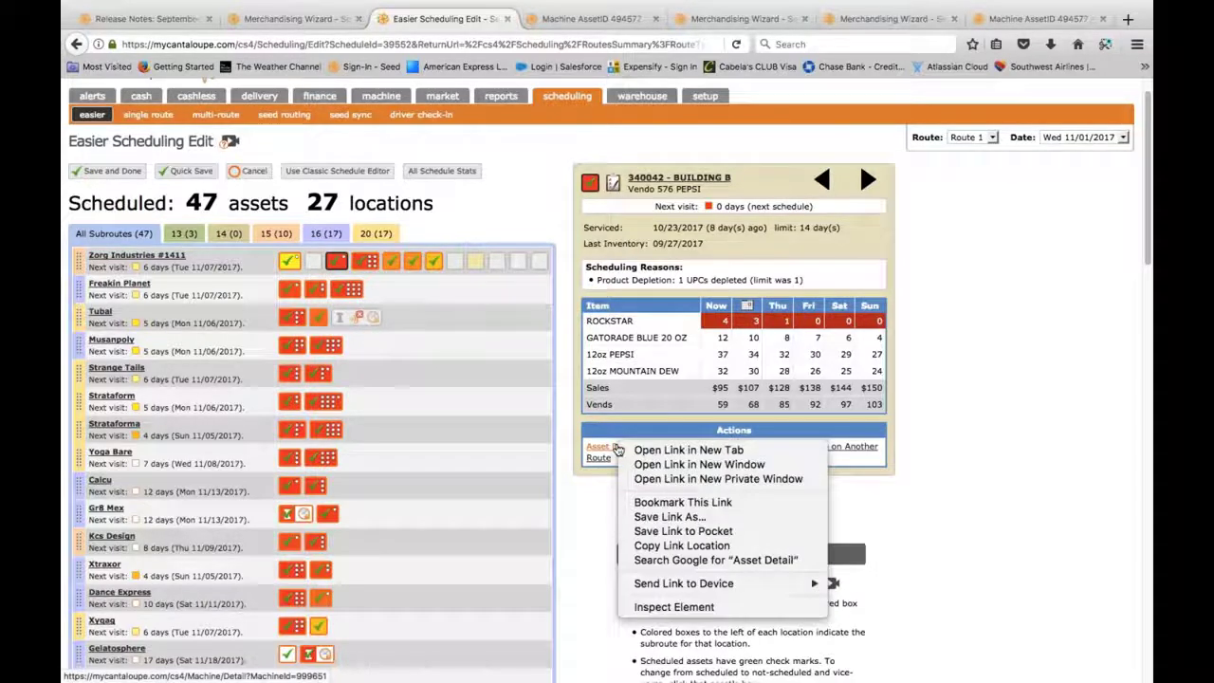
pyautogui.click(667, 408)
pyautogui.middleClick(612, 451)
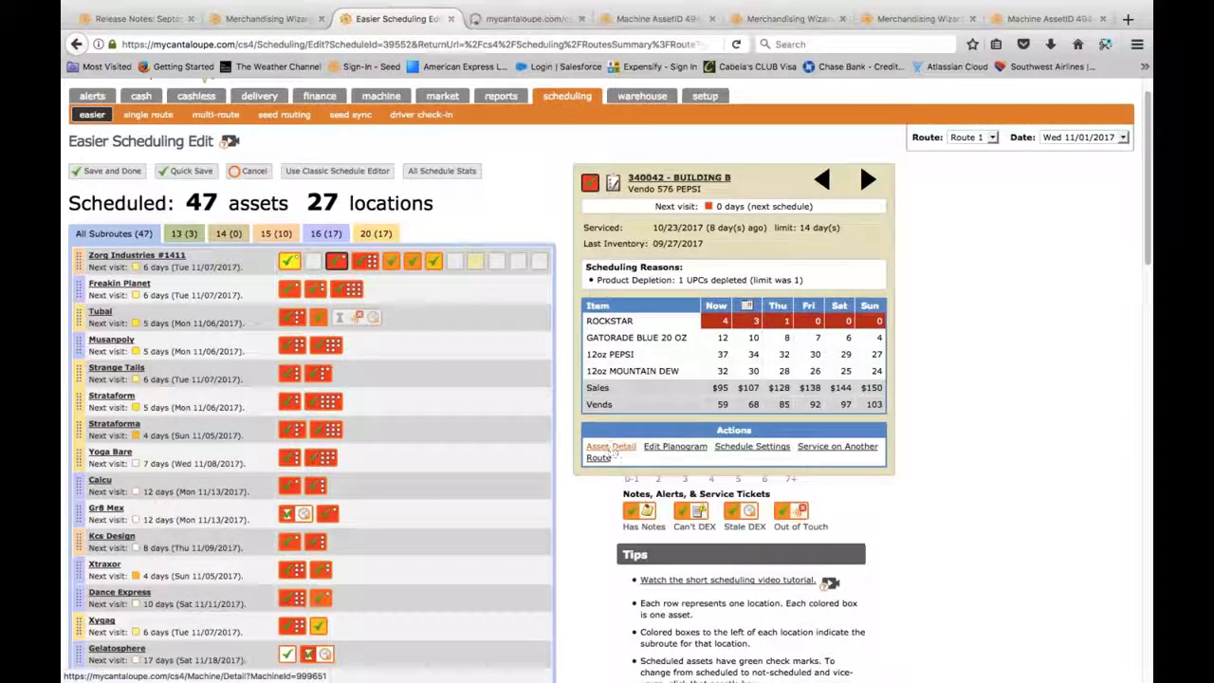
pyautogui.click(526, 19)
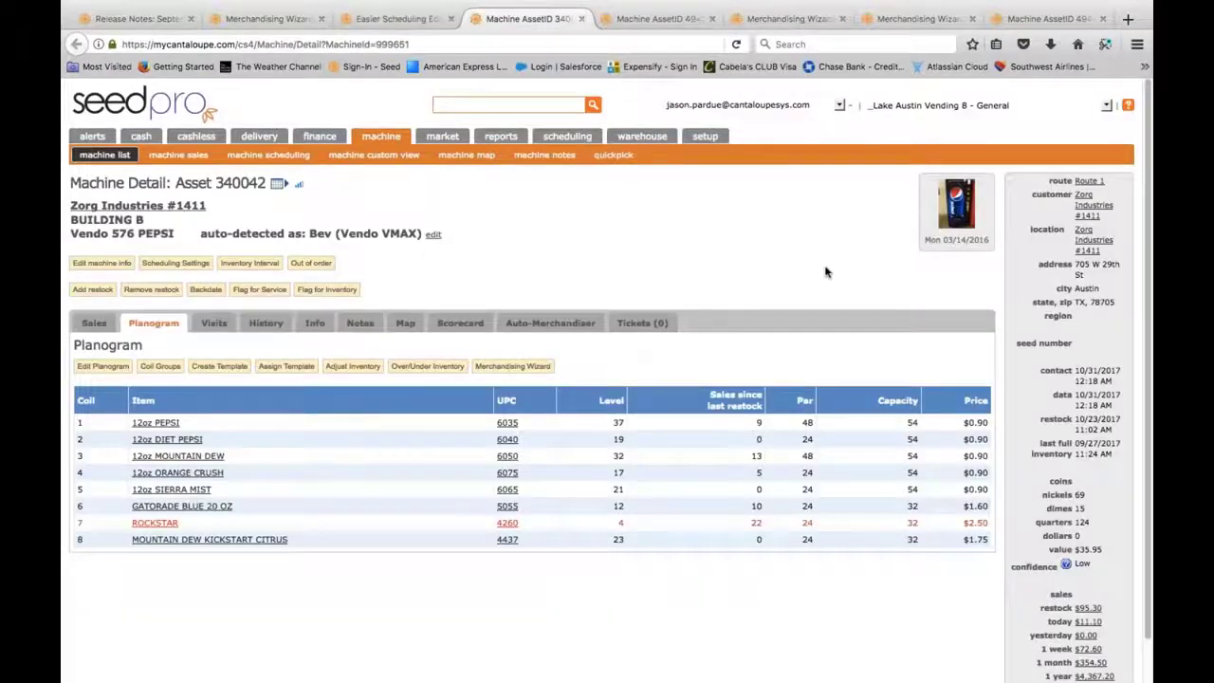
pyautogui.click(536, 366)
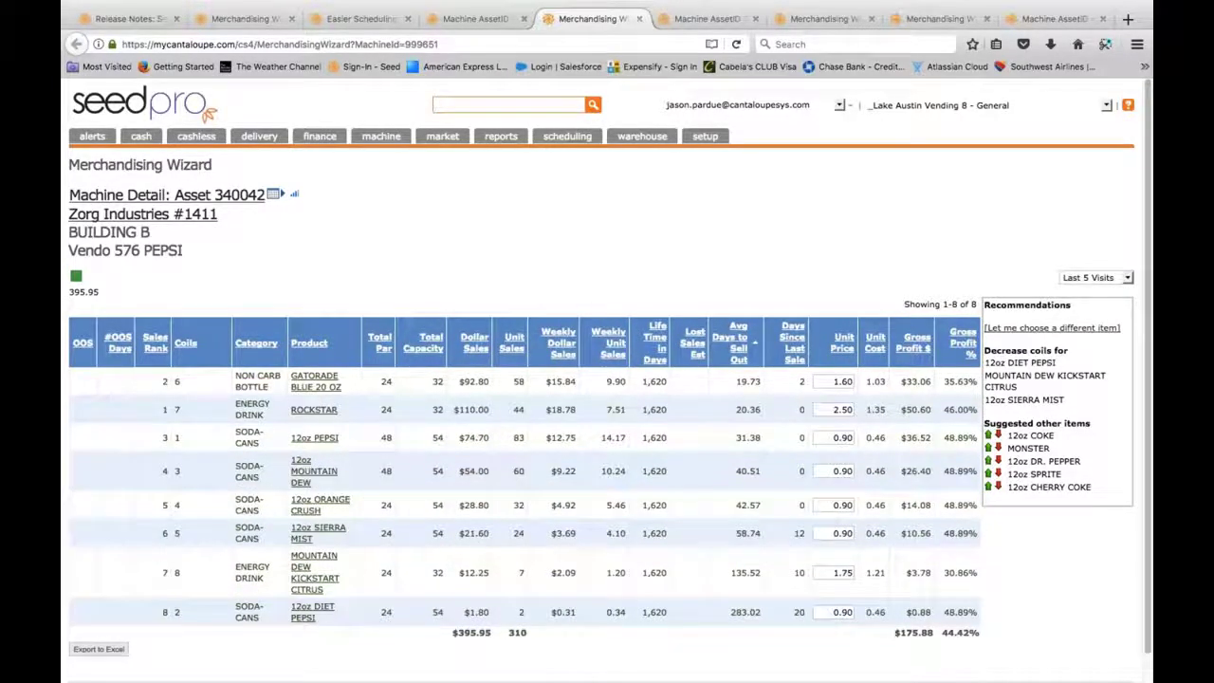
pyautogui.scroll(-1, 610, 379)
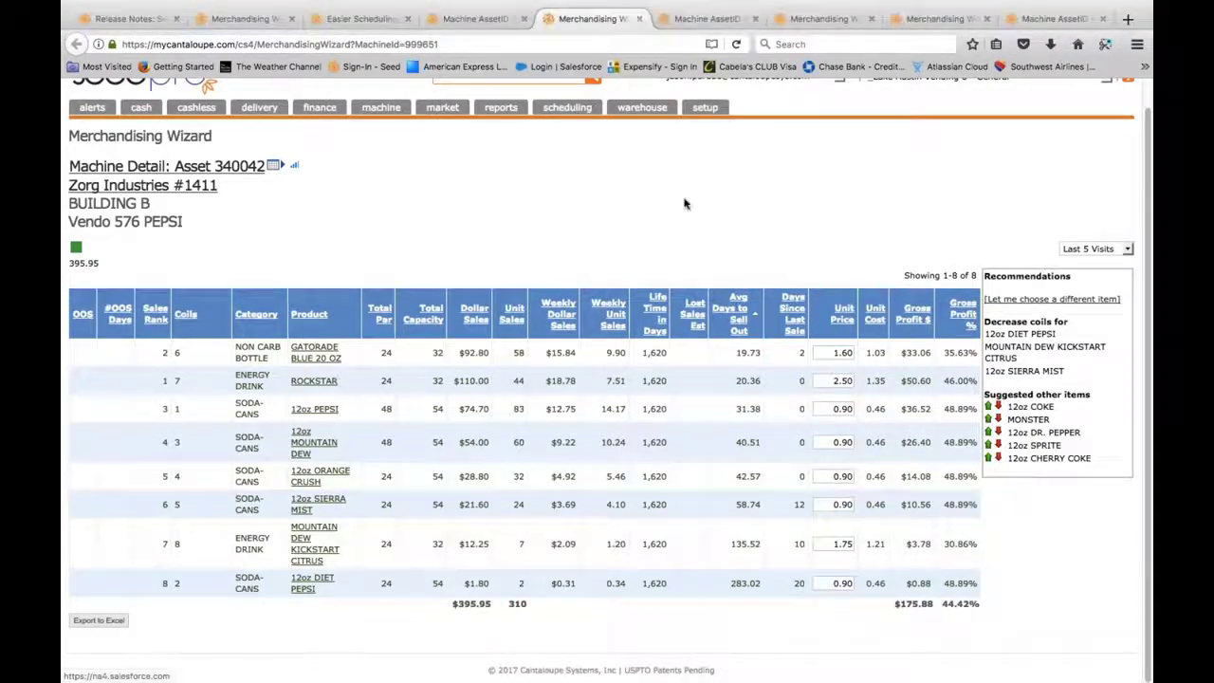
# Step: Revisit the schedule and both open Merchandising Wizards, and review the product list and recommendations of asset 494577
pyautogui.click(345, 19)
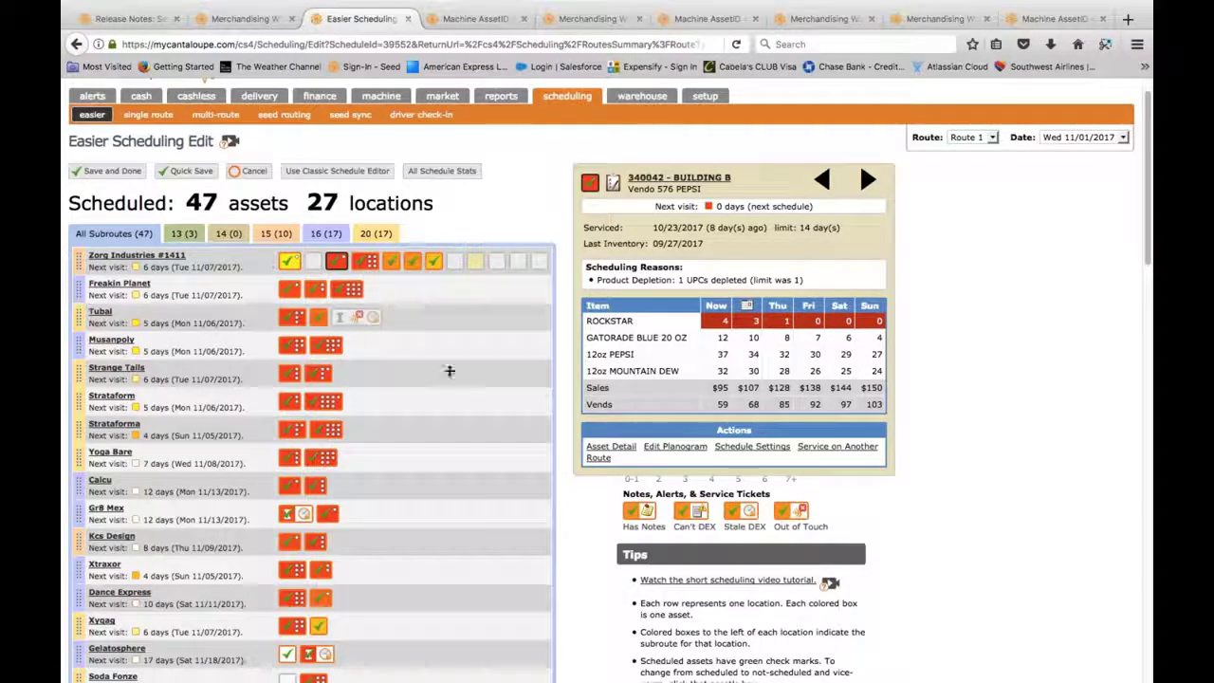
pyautogui.click(593, 18)
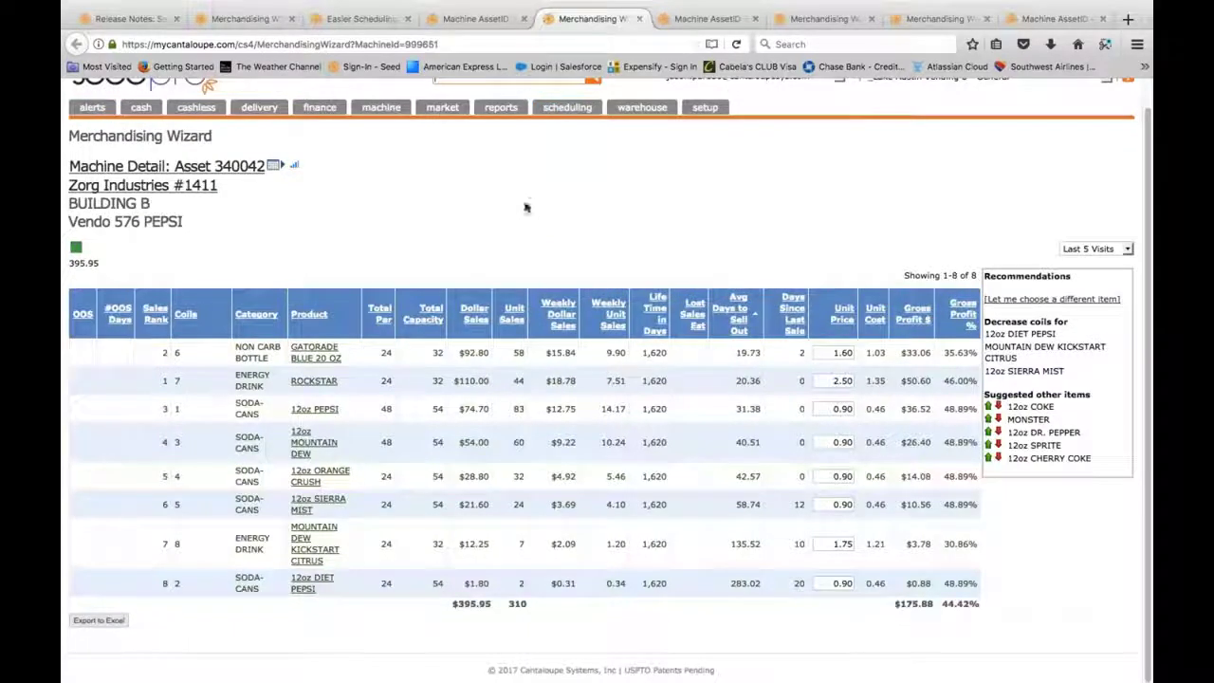
pyautogui.click(824, 18)
pyautogui.scroll(-3, 605, 229)
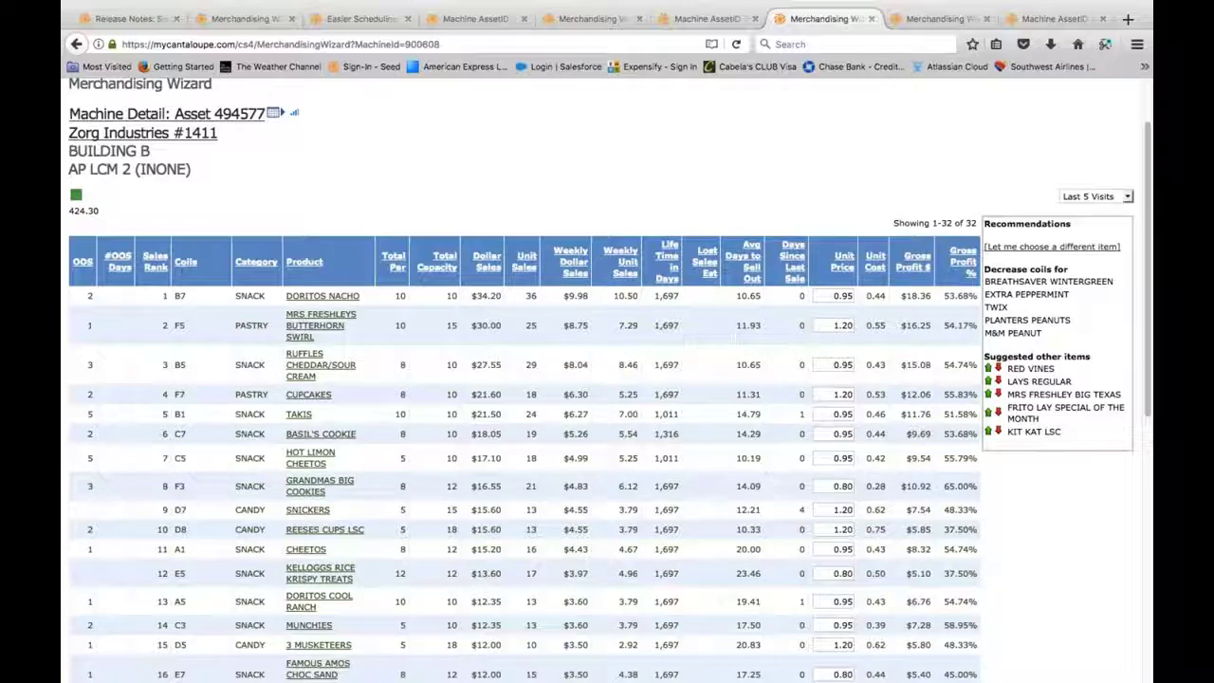
pyautogui.scroll(3, 205, 335)
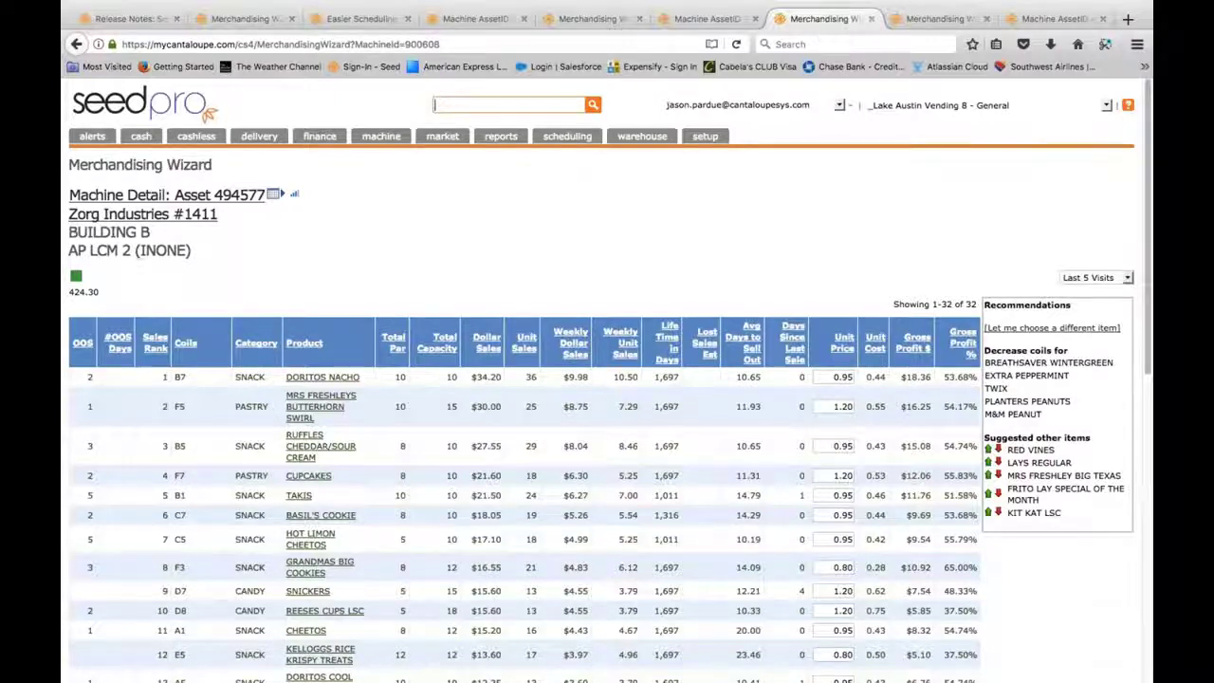
pyautogui.scroll(-2, 607, 379)
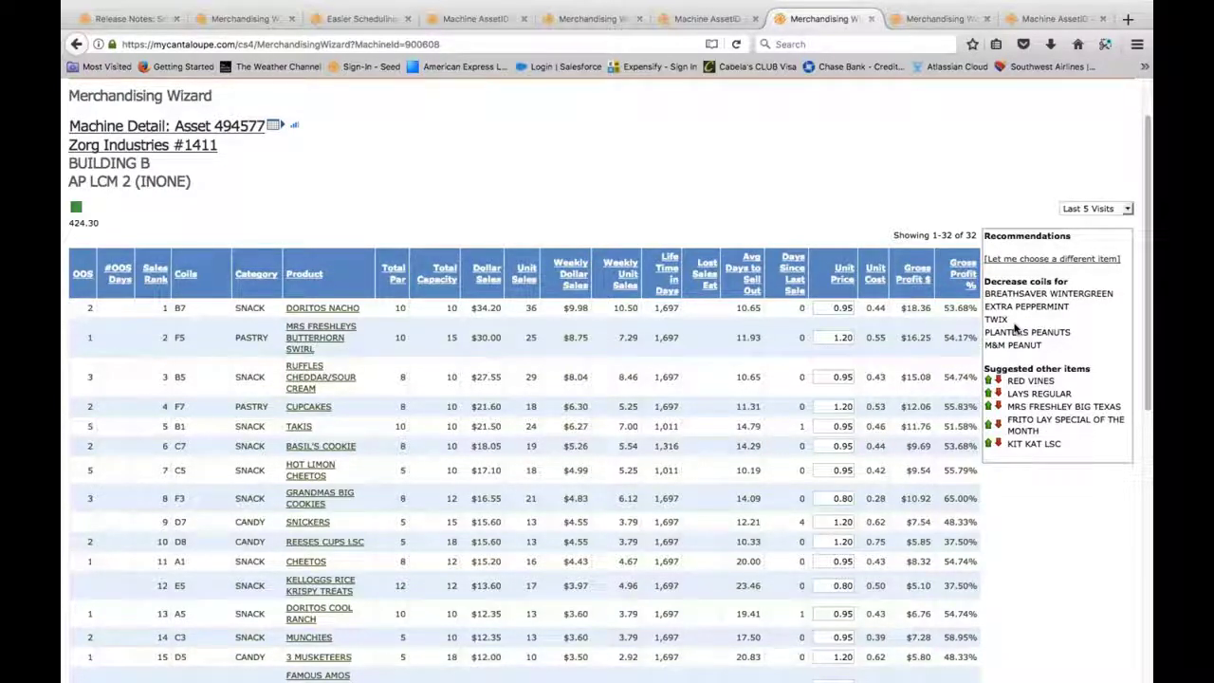
# Step: Replace MUNCHIES in coil C3 with 9115 - DORITOS COOL RANCH at the next restock, using pull and replace, and submit the recommendation
pyautogui.click(1050, 260)
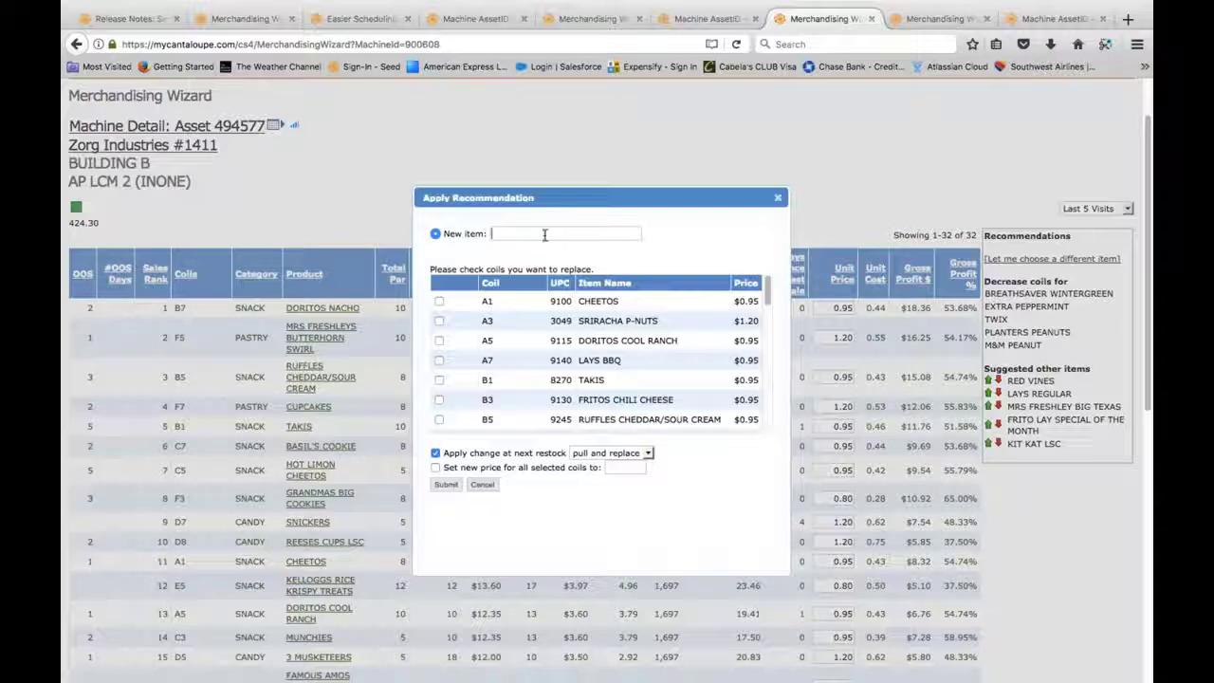
pyautogui.write('dorit')
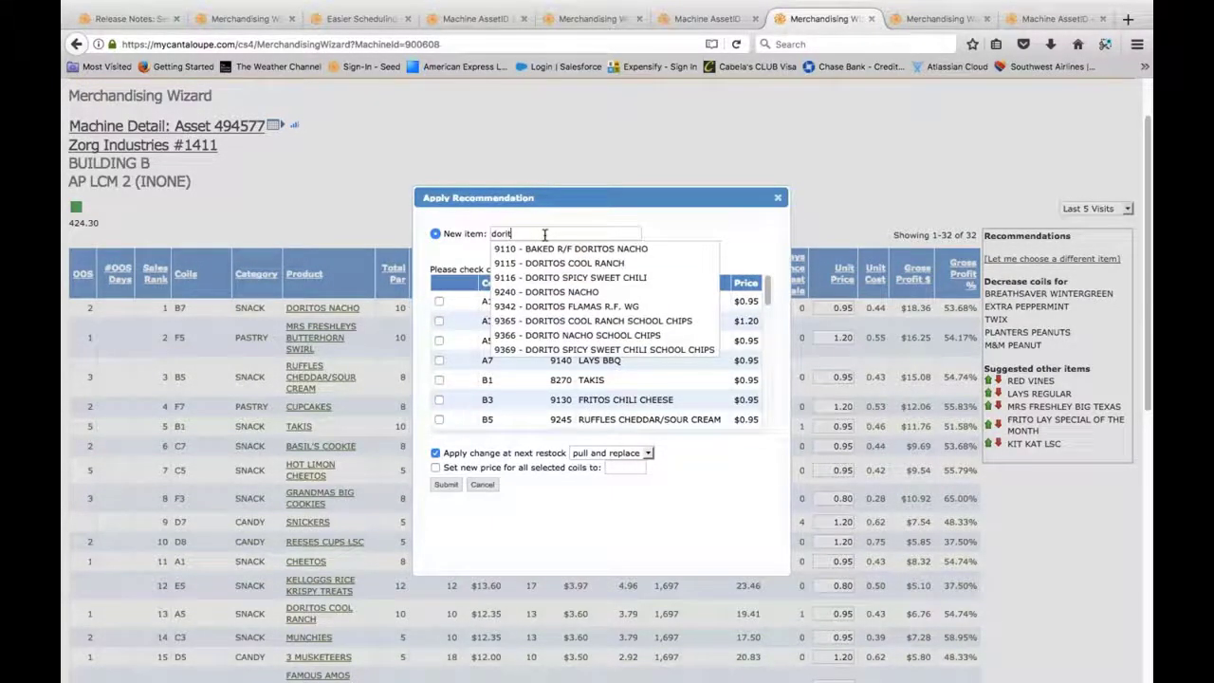
pyautogui.press('Down')
pyautogui.press('Down')
pyautogui.press('Return')
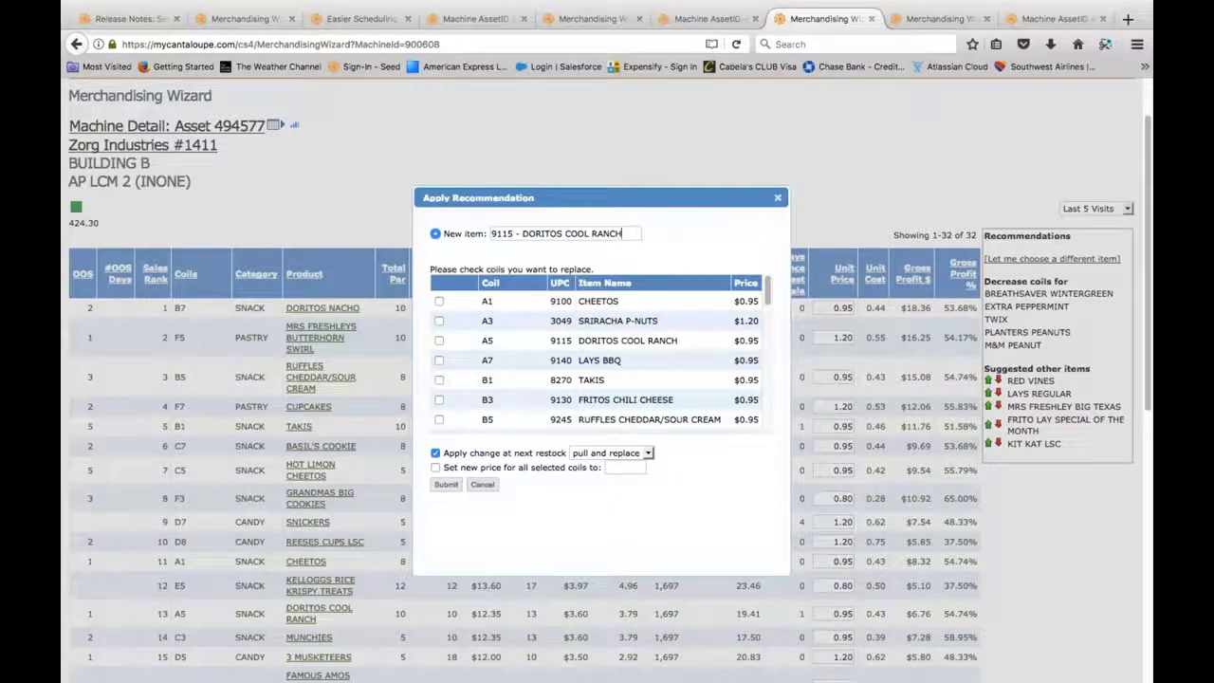
pyautogui.scroll(-5, 598, 356)
pyautogui.click(438, 354)
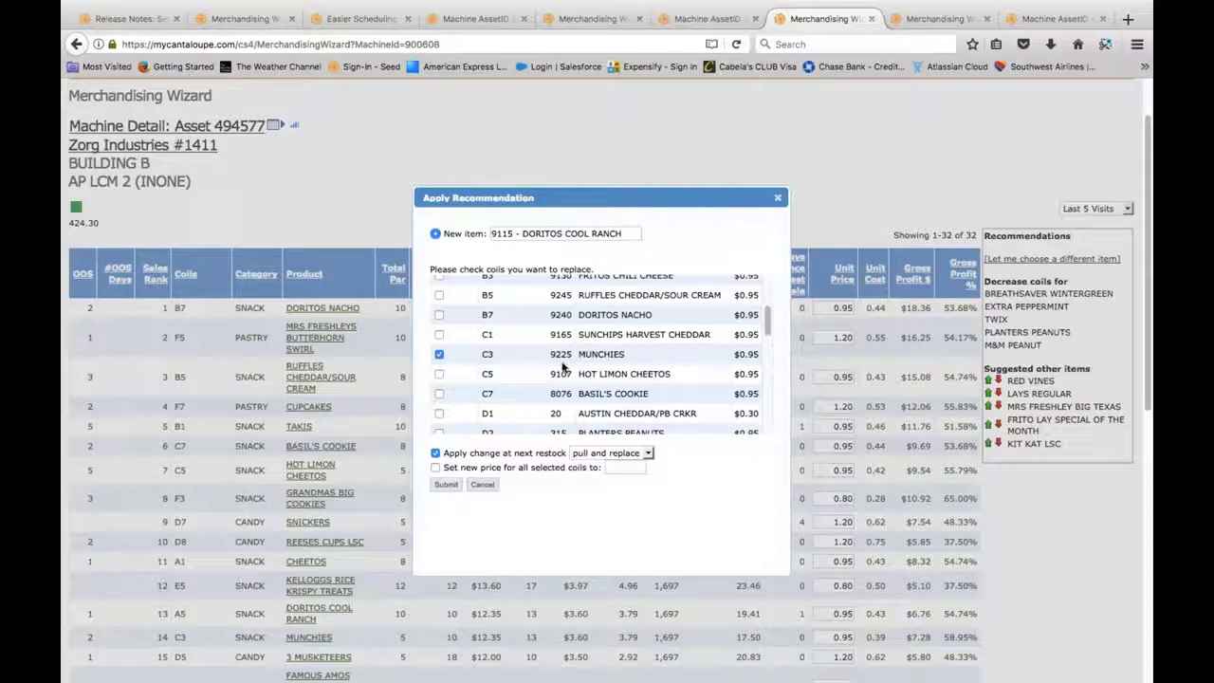
pyautogui.click(643, 455)
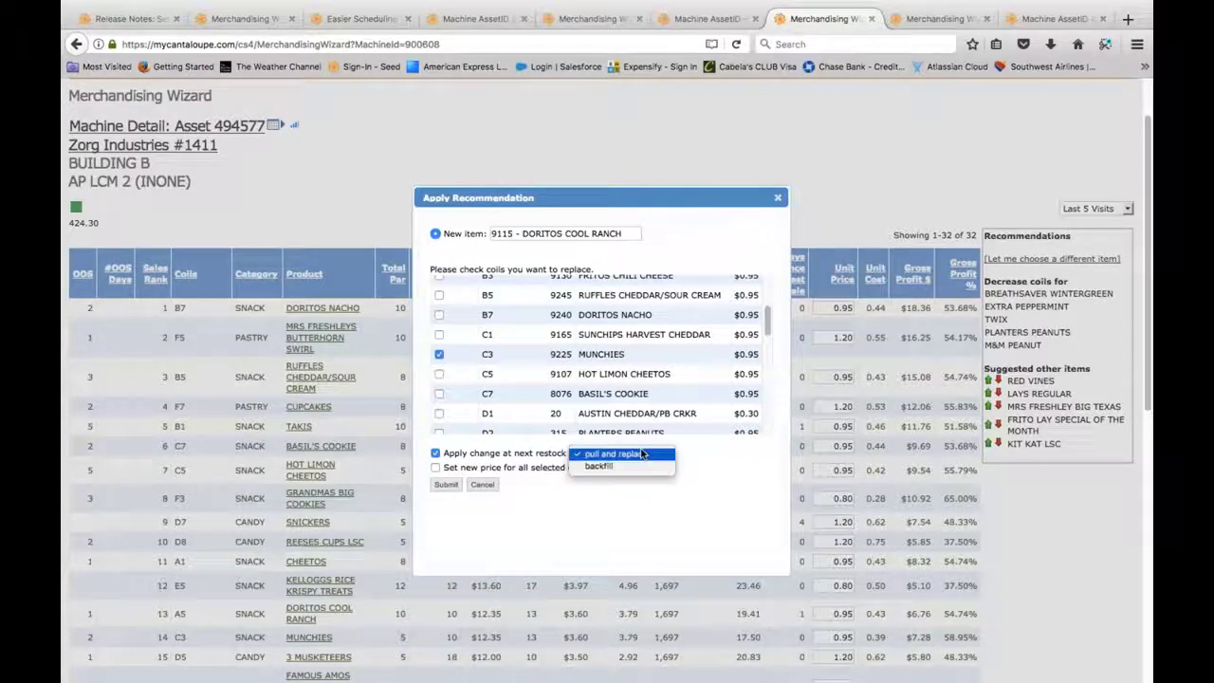
pyautogui.click(442, 488)
pyautogui.click(443, 486)
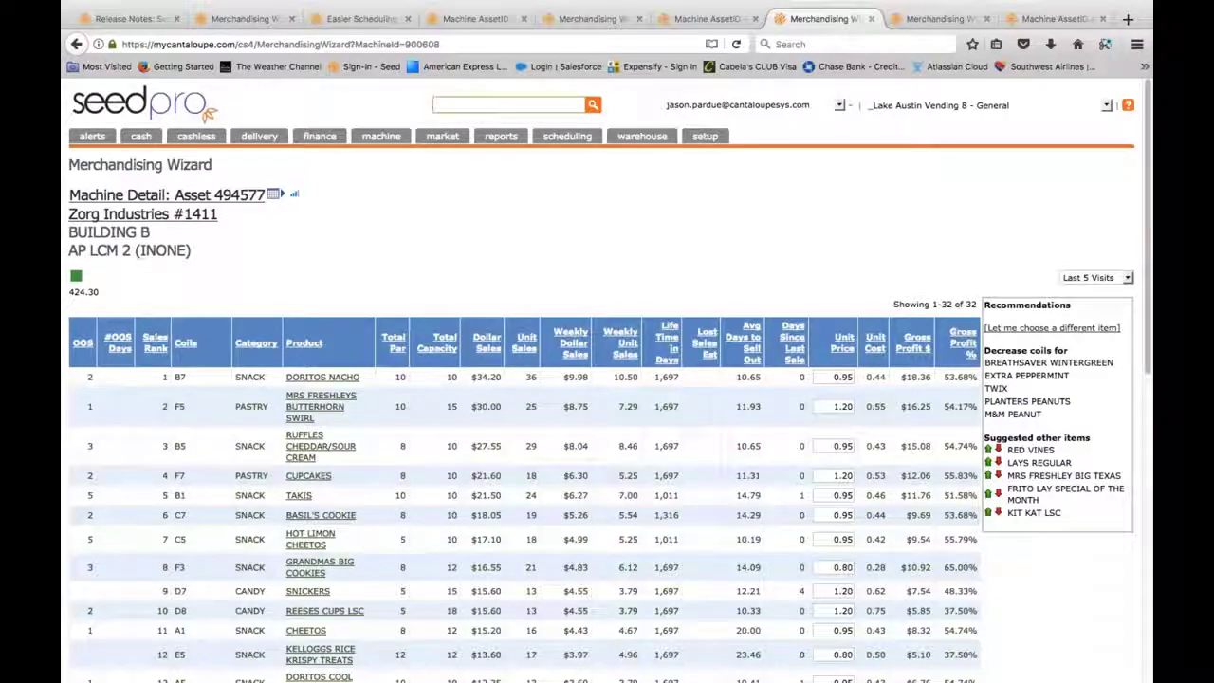
# Step: From the schedule page, go to Machine Sales and sort all machines by weekly sales, highest first
pyautogui.moveTo(329, 10)
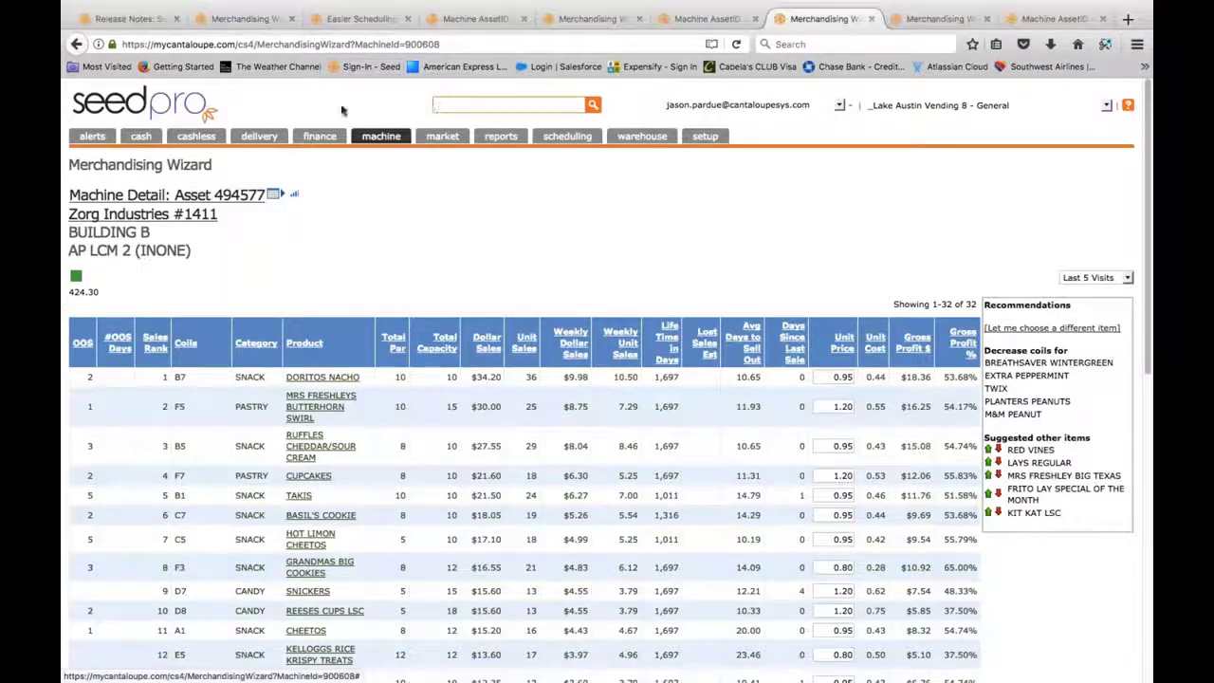
pyautogui.click(357, 19)
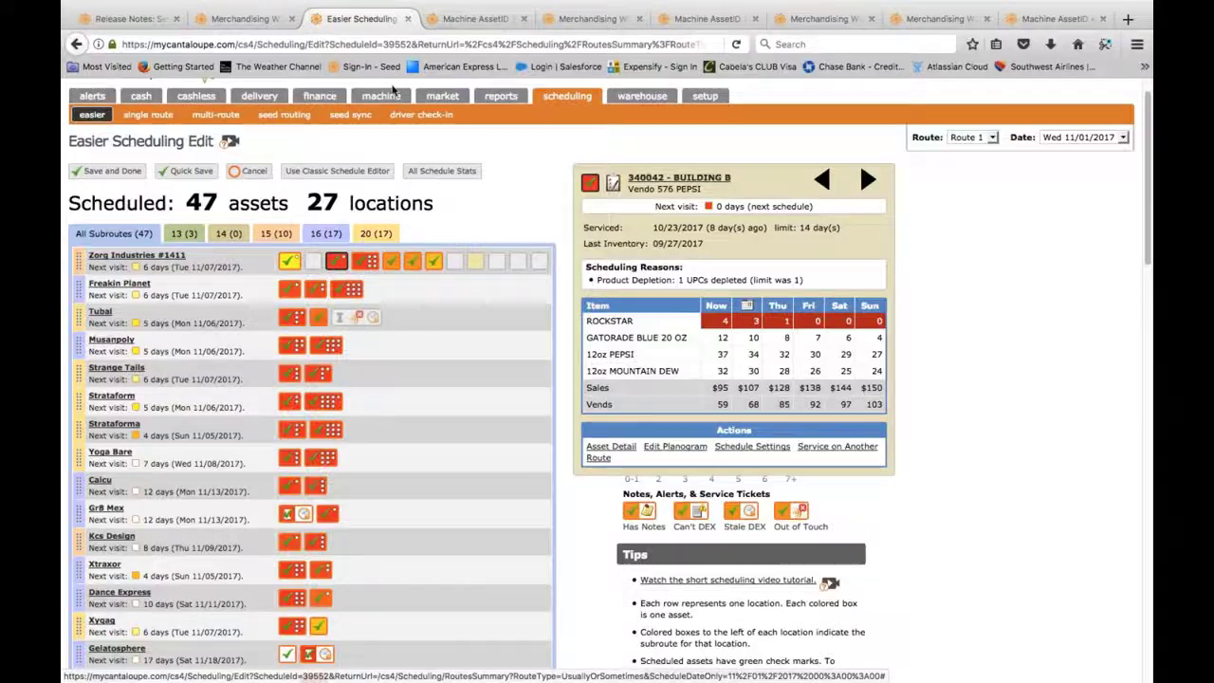
pyautogui.moveTo(381, 96)
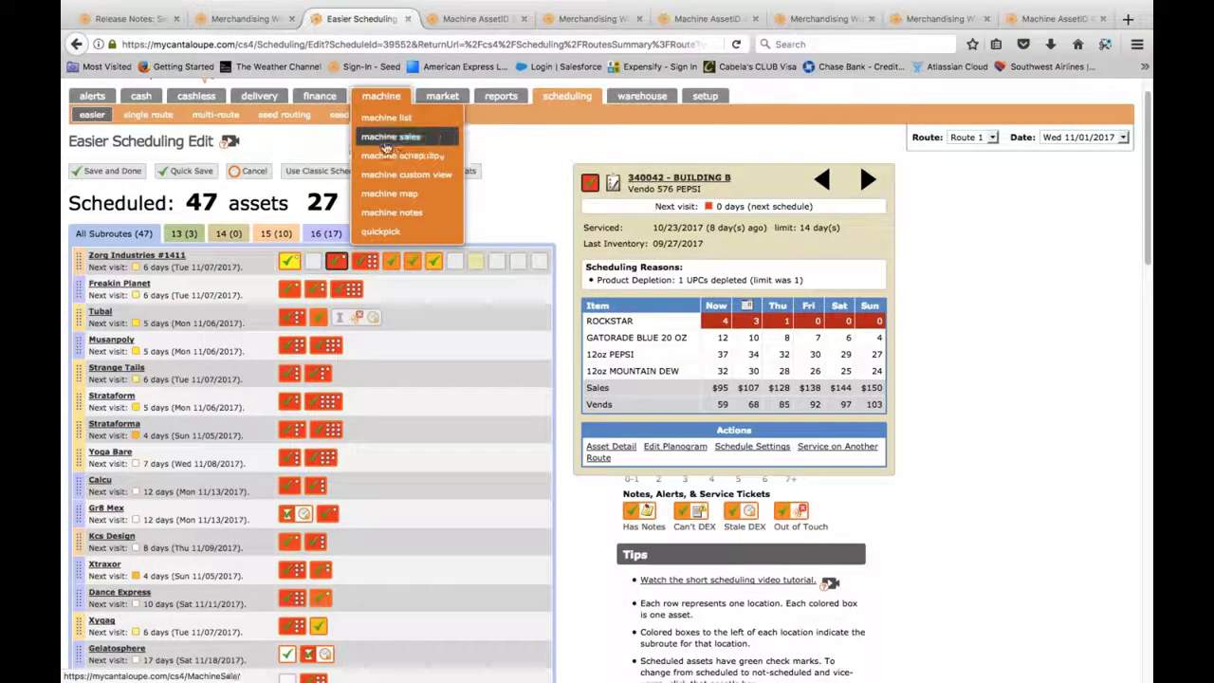
pyautogui.click(391, 137)
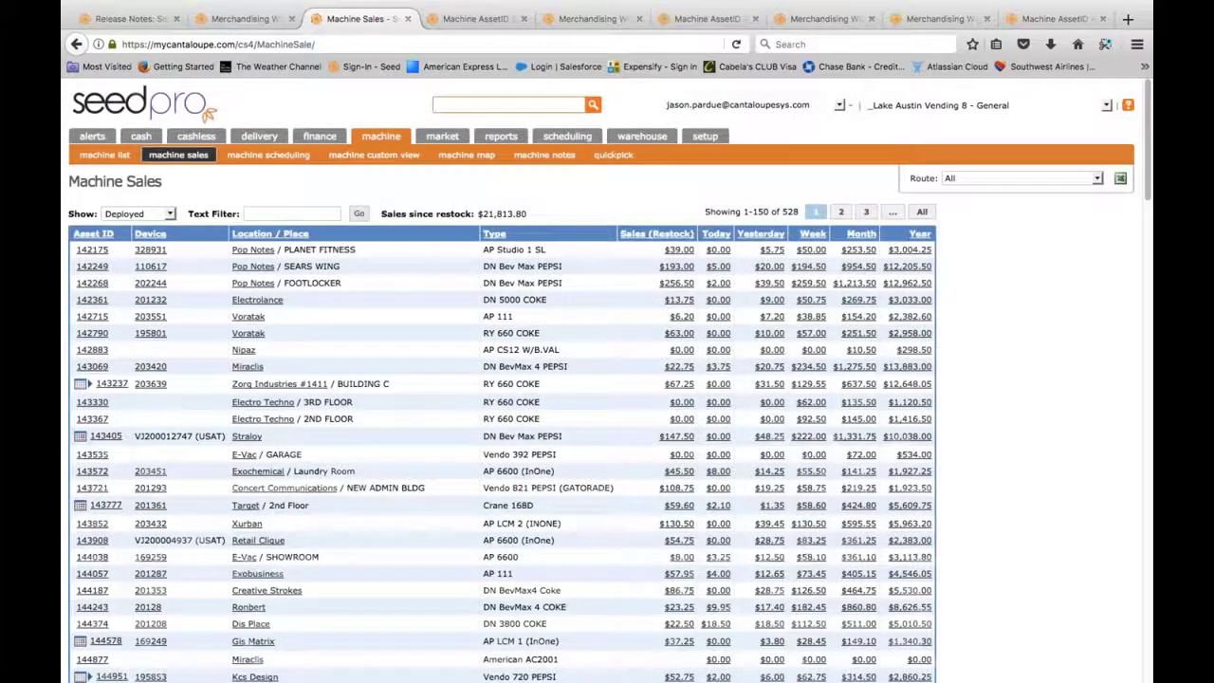
pyautogui.click(812, 233)
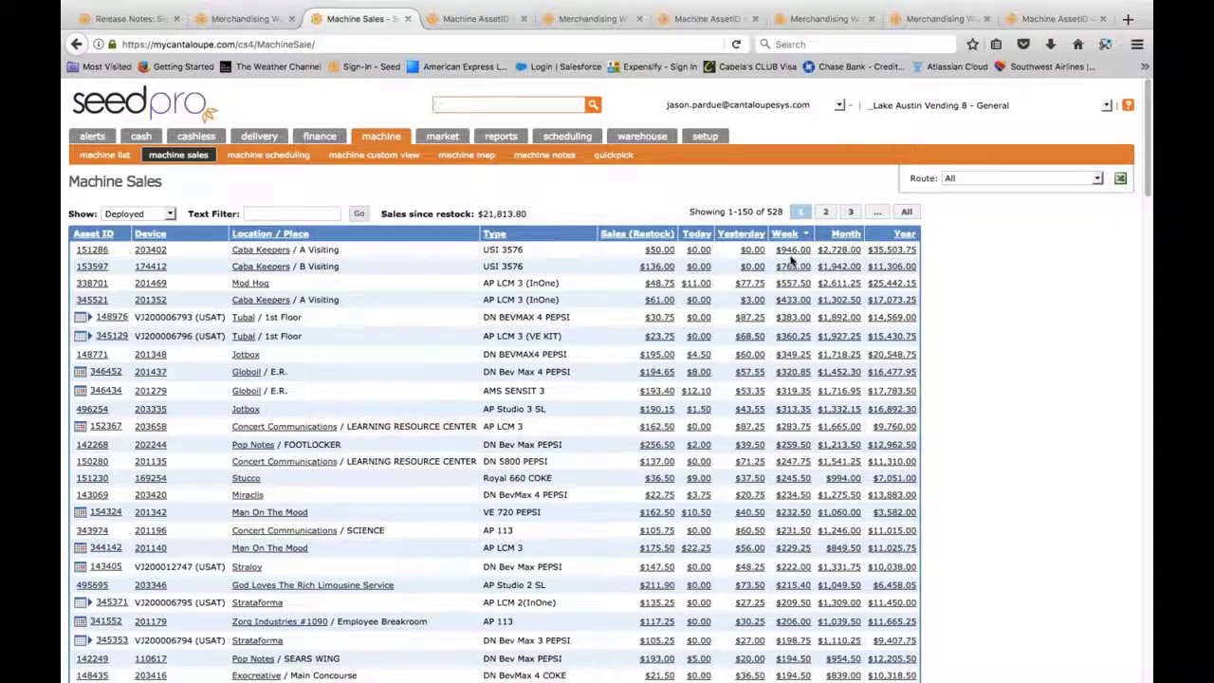
# Step: Open the detail page of asset 151286 (Caba Keepers, A Visiting), review its planogram, and launch its Merchandising Wizard
pyautogui.middleClick(91, 252)
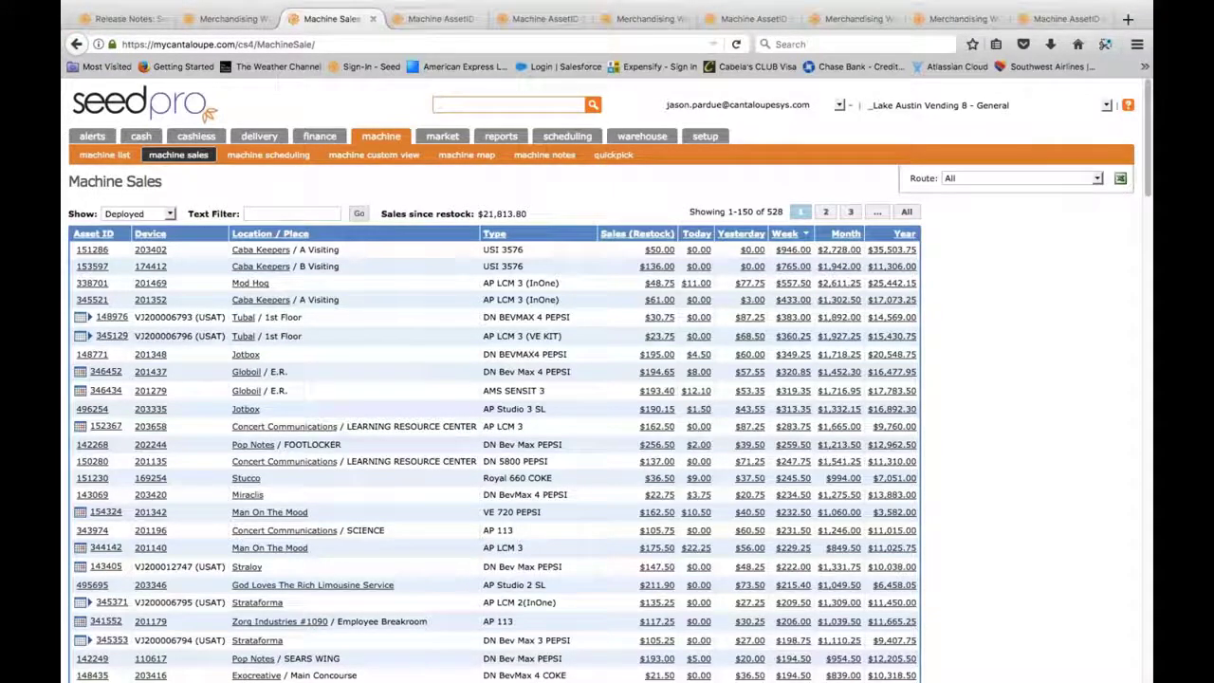
pyautogui.click(434, 18)
pyautogui.scroll(-3, 865, 248)
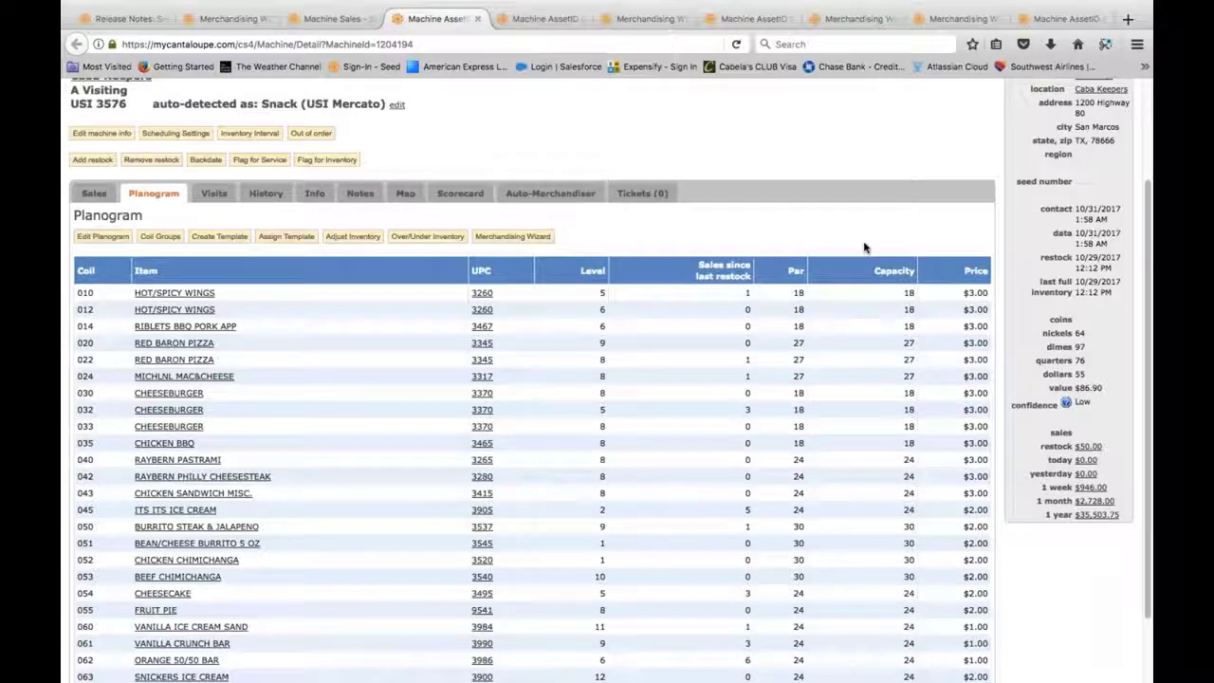
pyautogui.scroll(-2, 865, 247)
pyautogui.scroll(1, 864, 248)
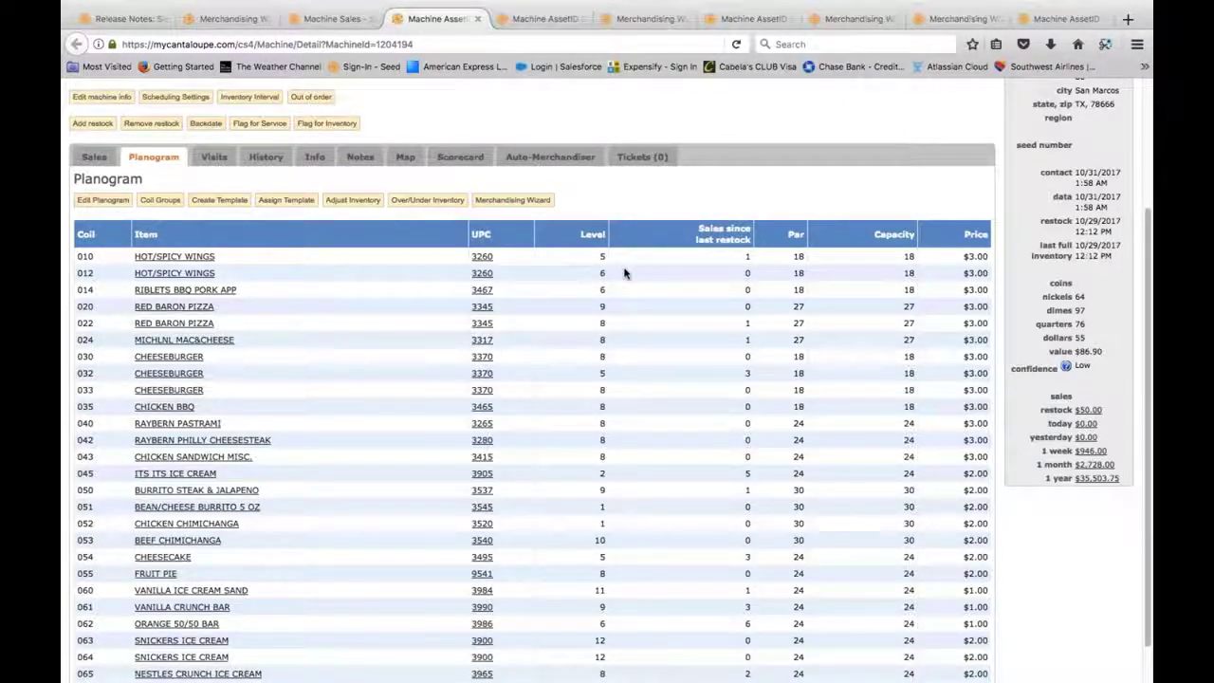
pyautogui.click(499, 201)
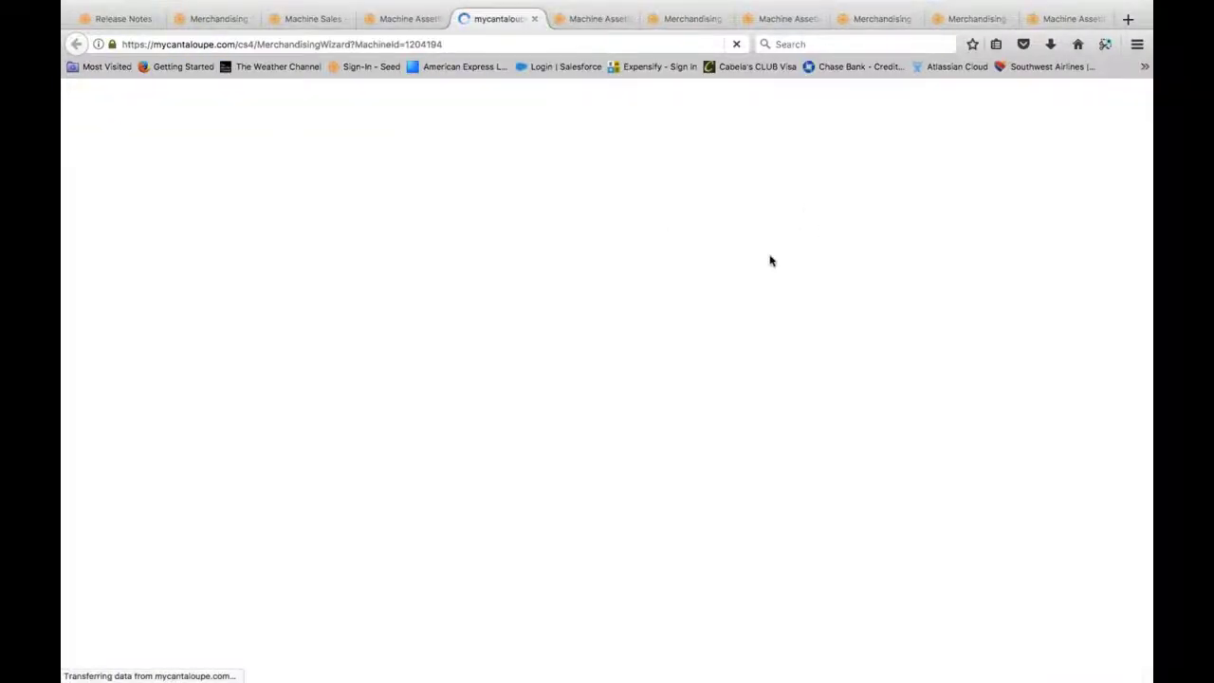
# Step: Sort asset 151286's products by average days to sell out, shortest first, and compare the fastest and slowest sellers
pyautogui.click(740, 340)
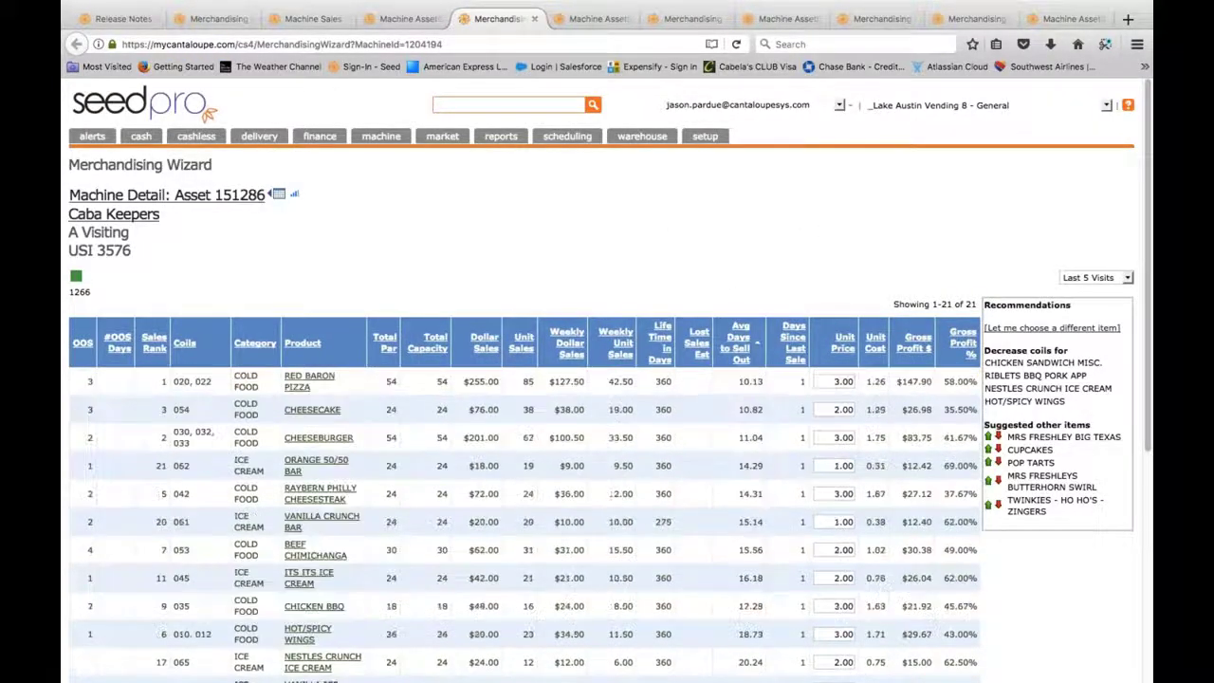
pyautogui.scroll(-5, 616, 147)
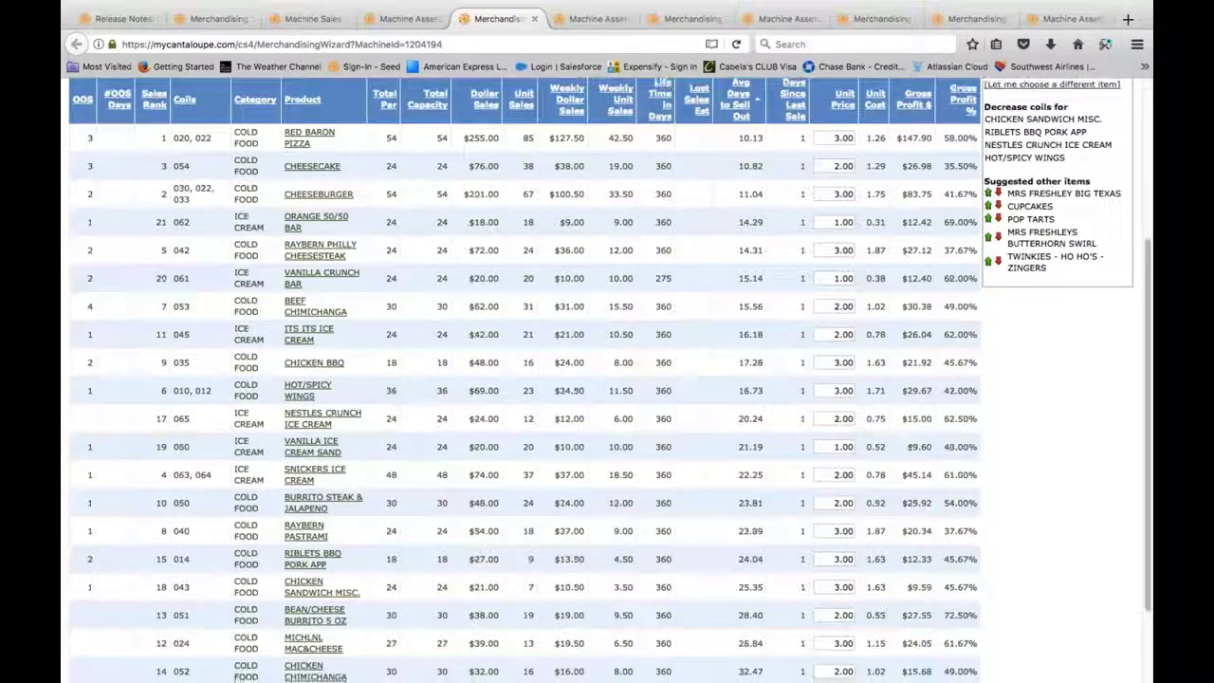
pyautogui.scroll(2, 616, 148)
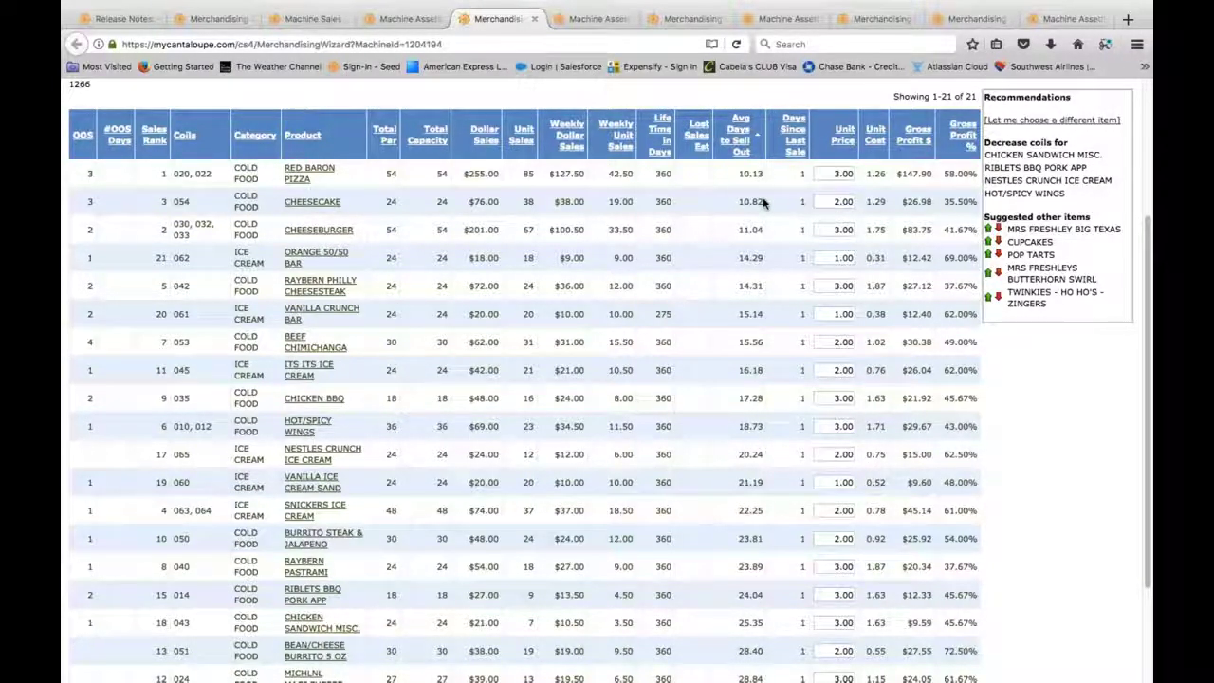
pyautogui.scroll(-3, 764, 202)
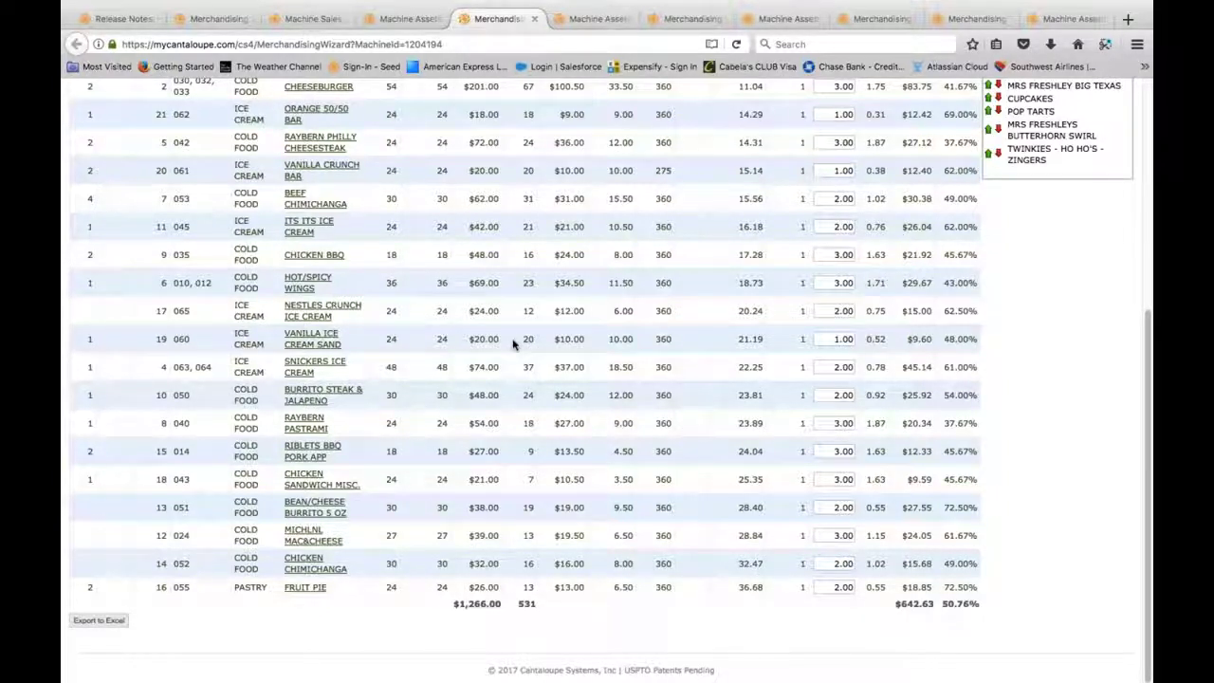
# Step: Return to Machine Sales, sort the machines by weekly sales from lowest to highest, and look for a low-selling machine
pyautogui.click(389, 19)
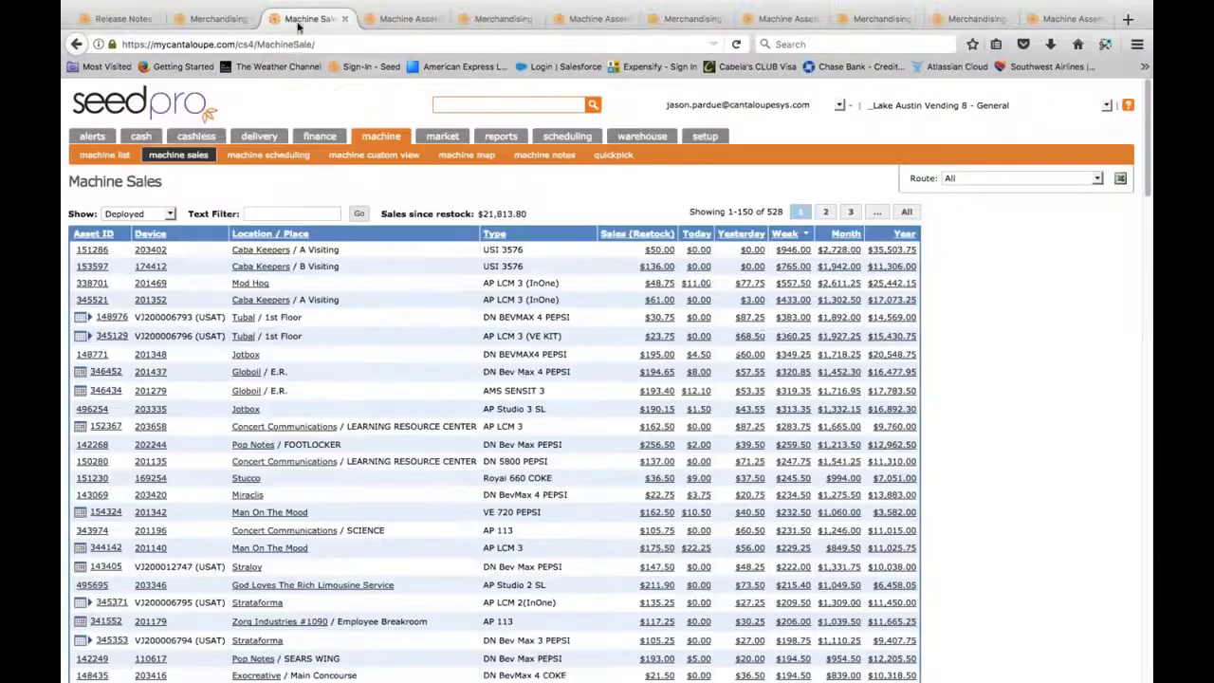
pyautogui.click(310, 18)
pyautogui.click(803, 236)
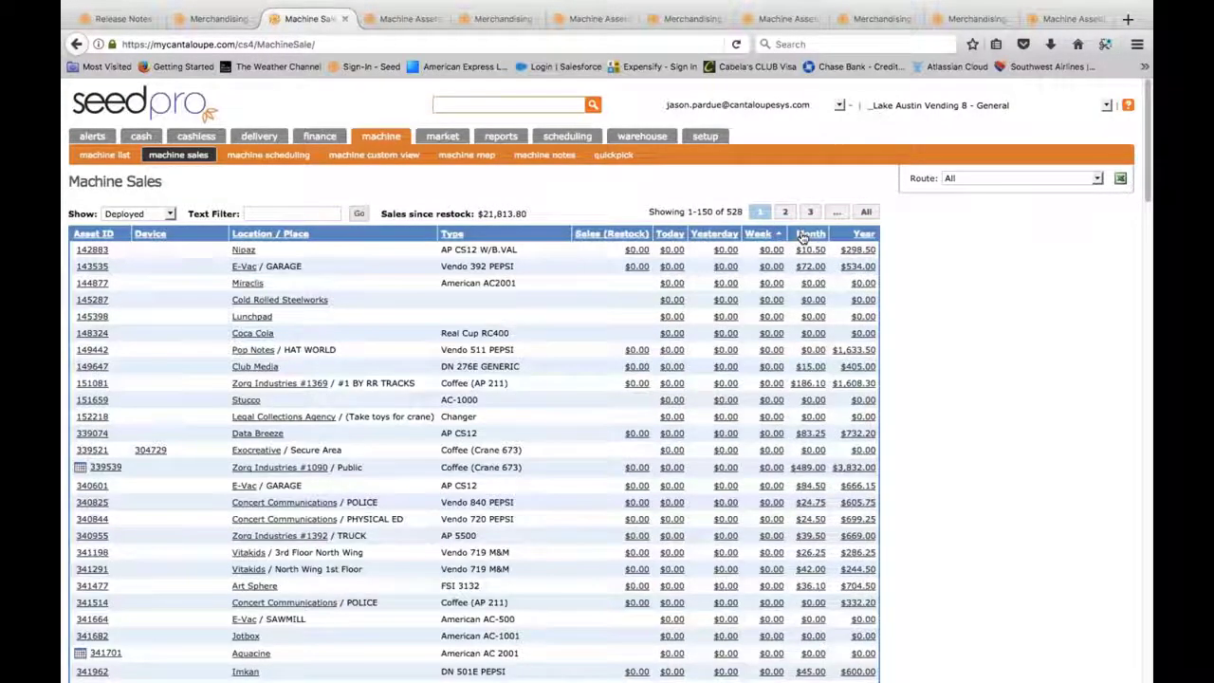
pyautogui.scroll(-20, 802, 236)
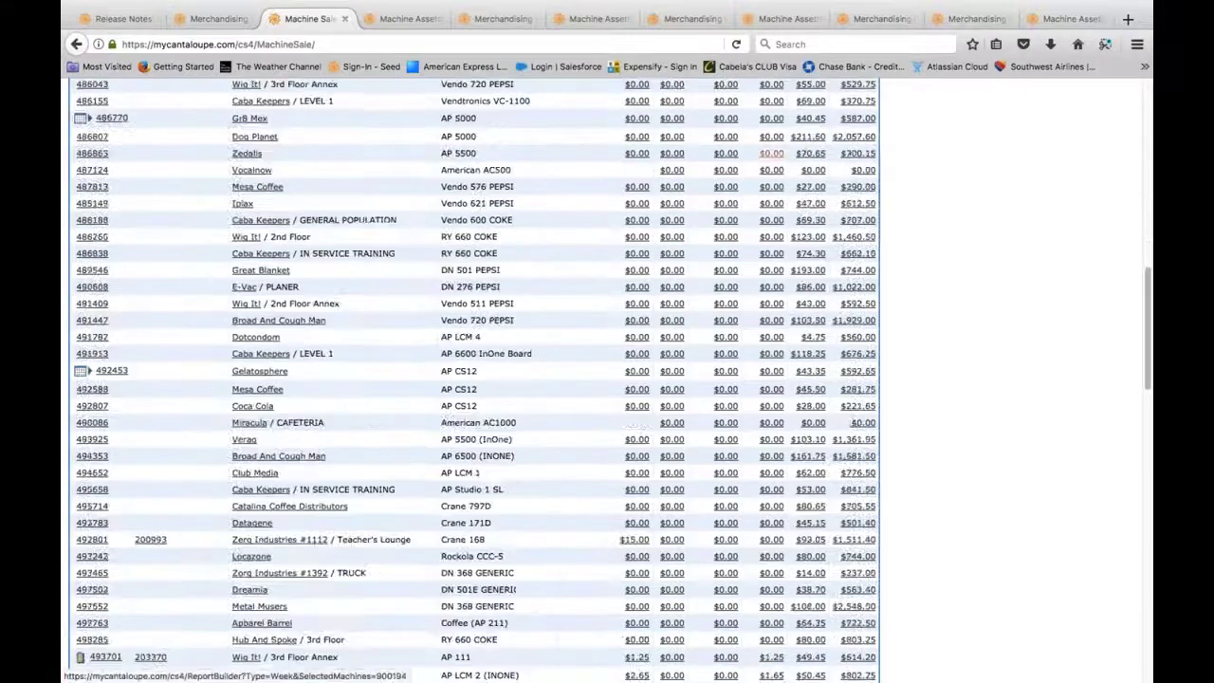
pyautogui.scroll(-4, 475, 380)
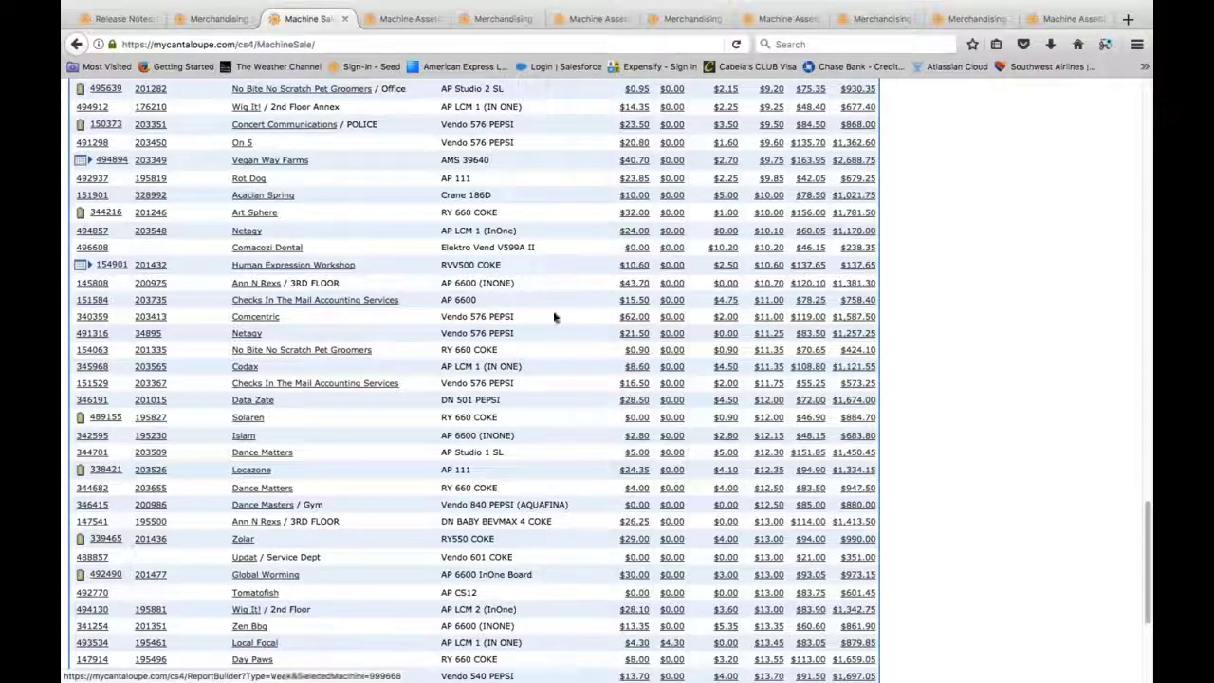
# Step: Open the detail page of asset 151584 (Checks In The Mail Accounting Services, AP 6600) and launch its Merchandising Wizard
pyautogui.middleClick(93, 302)
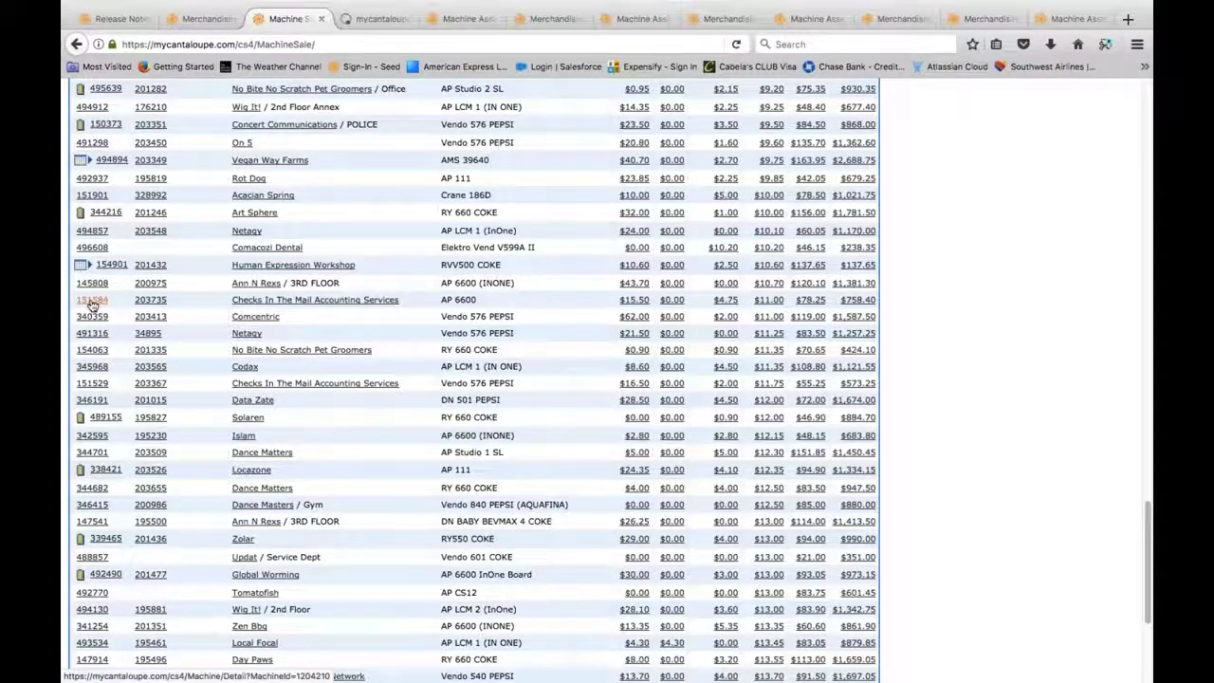
pyautogui.click(384, 18)
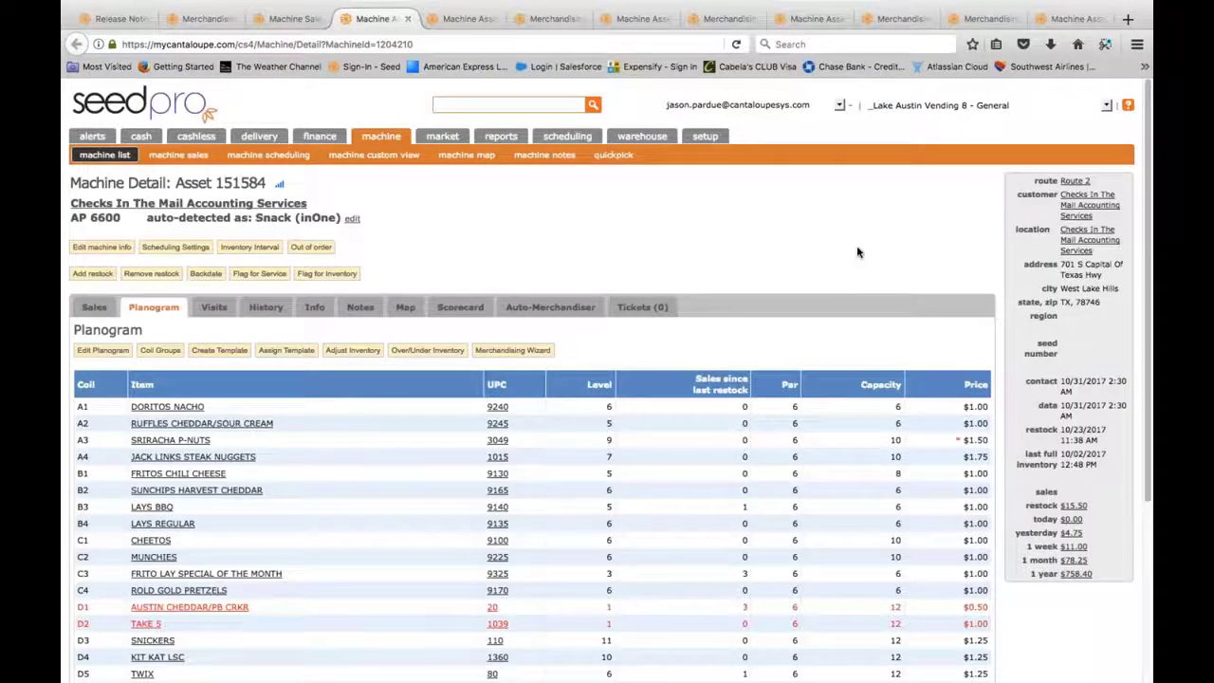
pyautogui.scroll(-1, 856, 252)
pyautogui.click(513, 295)
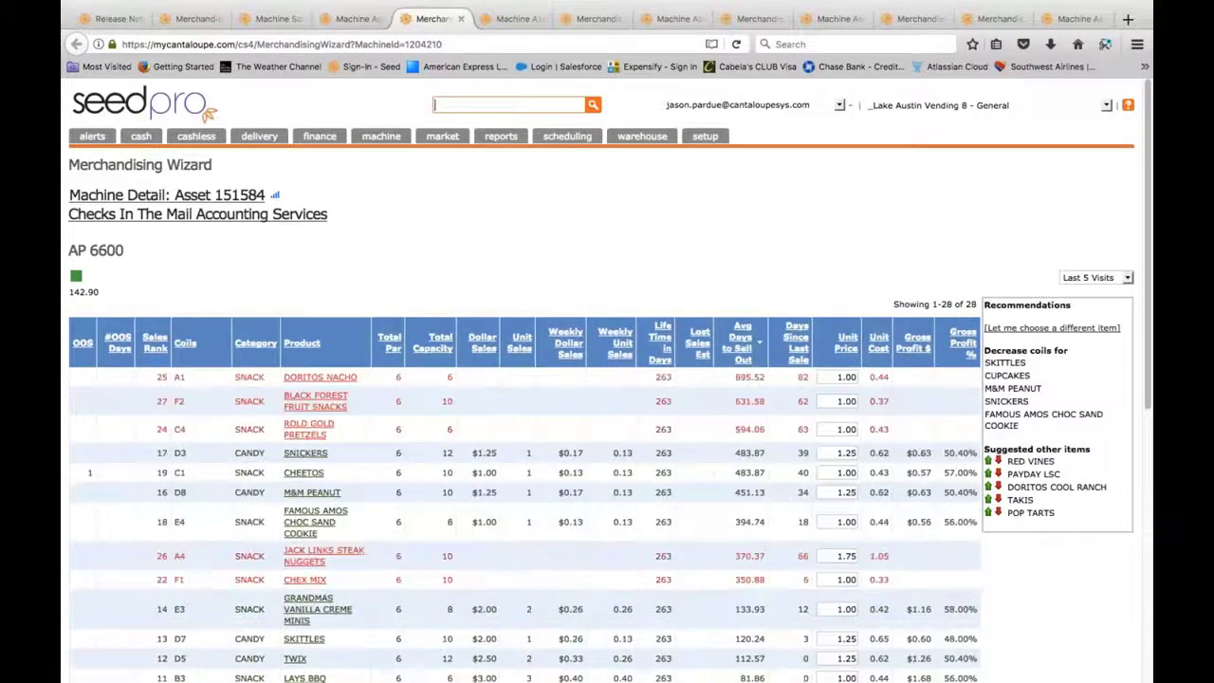
# Step: Examine asset 151584's products by average days to sell out, including unsold items, and compare them with the suggested items
pyautogui.scroll(-3, 681, 241)
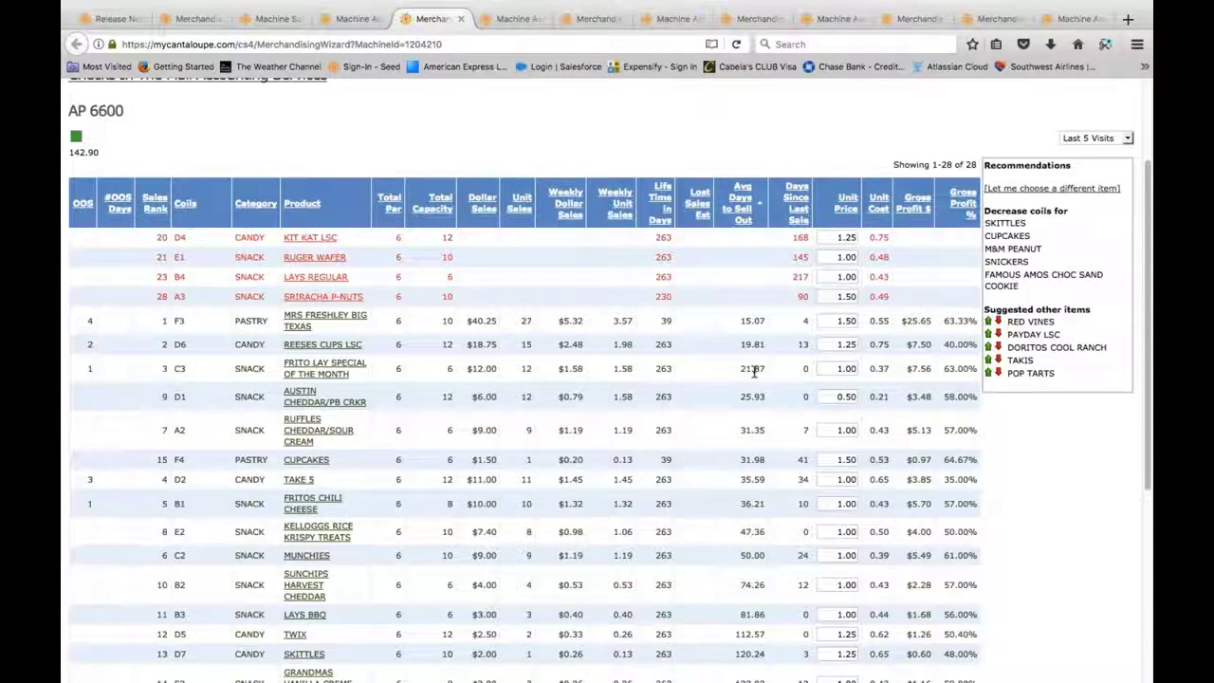
pyautogui.scroll(-5, 754, 372)
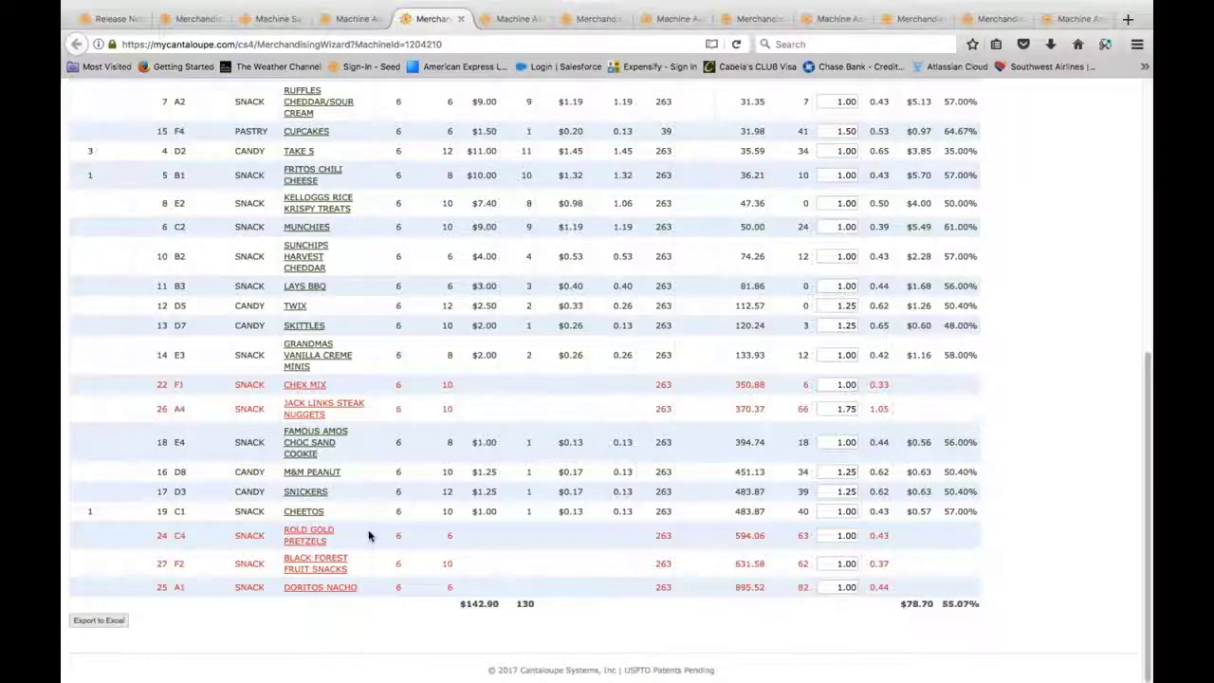
pyautogui.press('super+r')
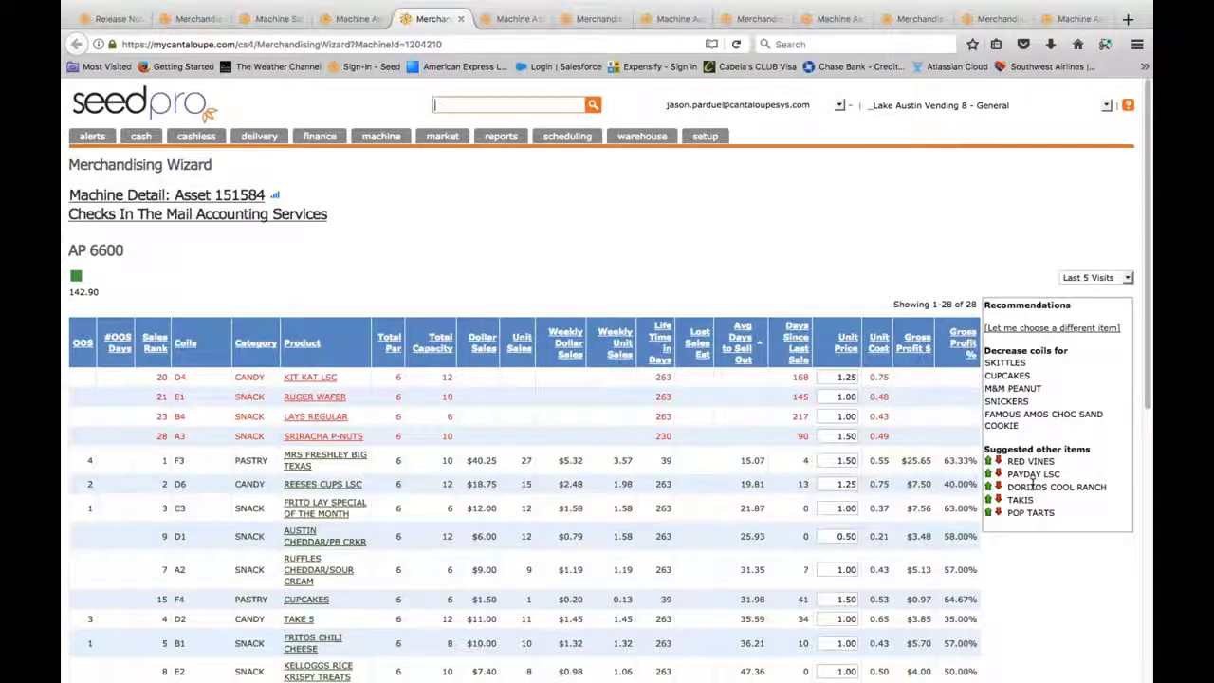
pyautogui.scroll(-5, 1033, 484)
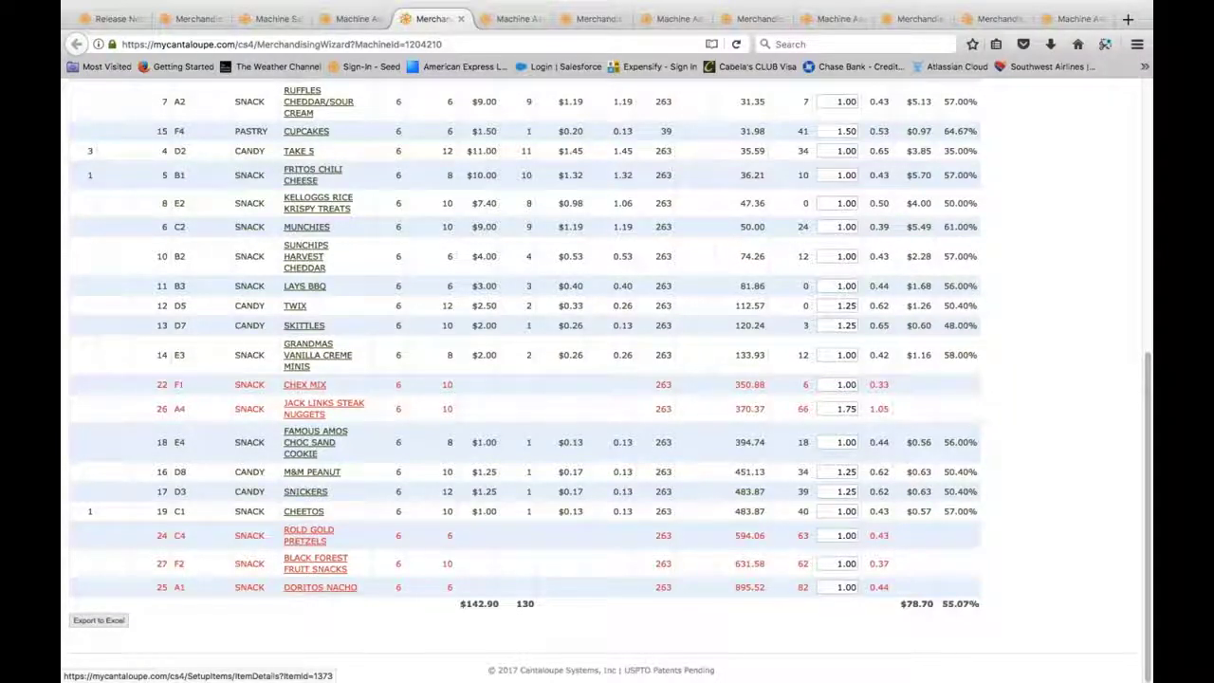
pyautogui.scroll(5, 681, 389)
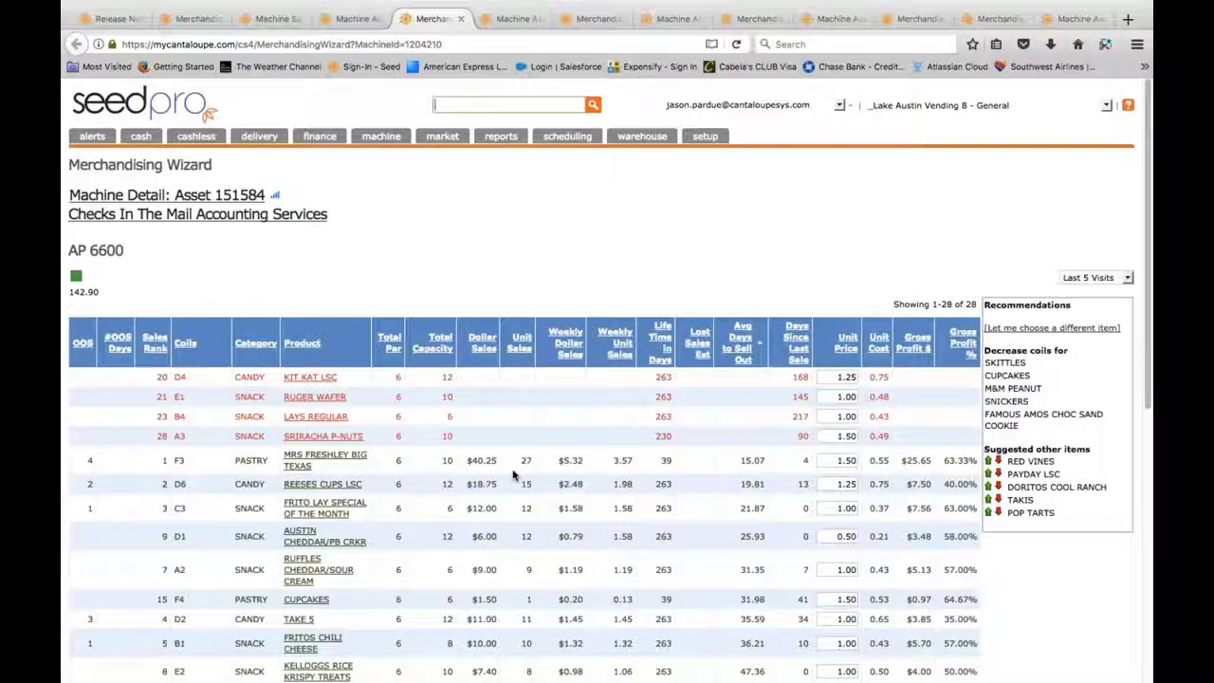
pyautogui.scroll(-2, 514, 474)
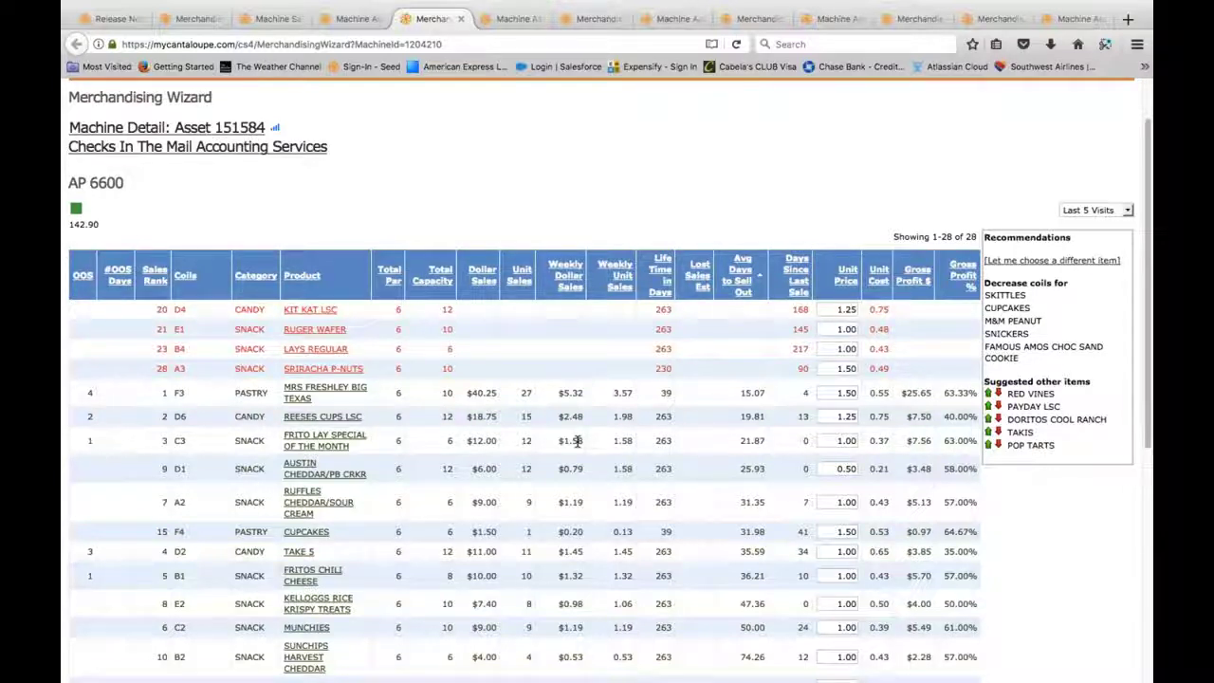
pyautogui.scroll(2, 576, 441)
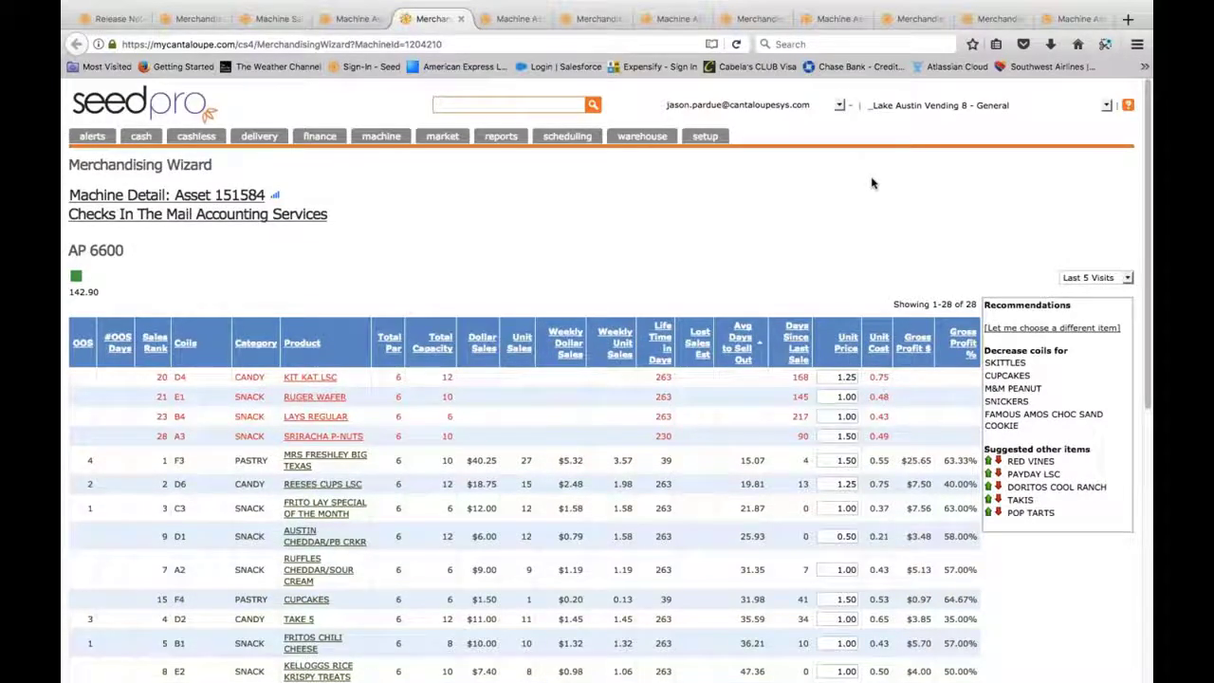
# Step: Open the Spotlight Reports list, expand Vending Restock Sales, and run the by Item report
pyautogui.moveTo(337, 24)
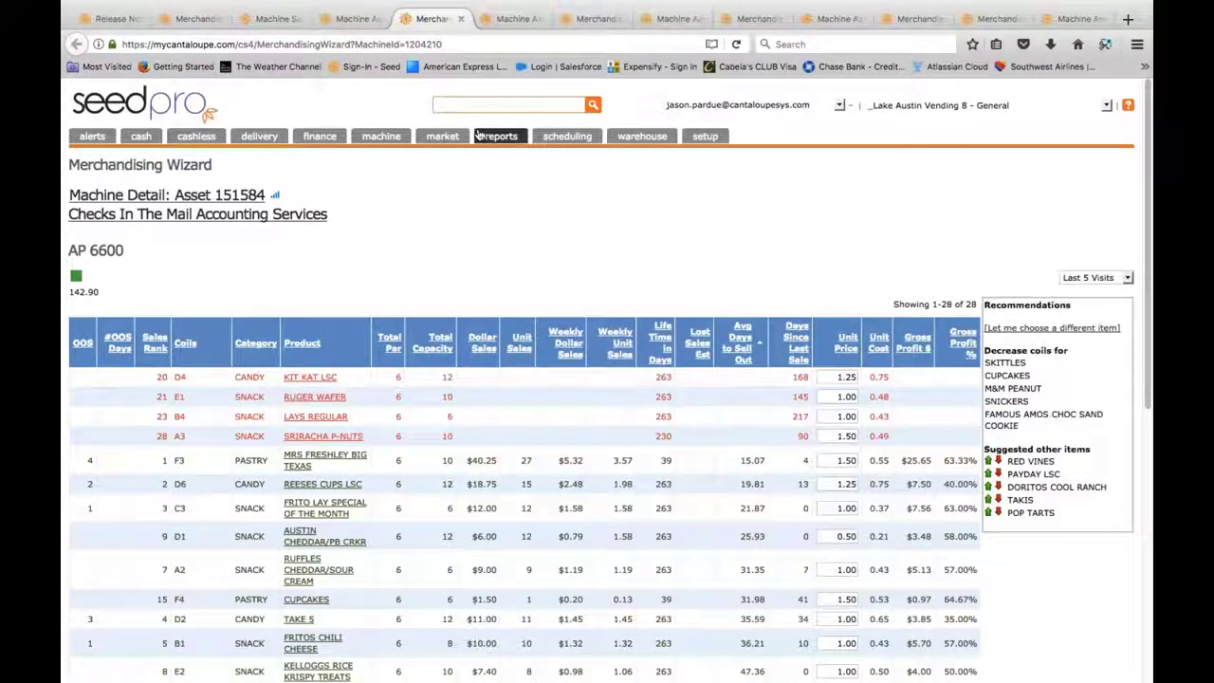
pyautogui.moveTo(484, 135)
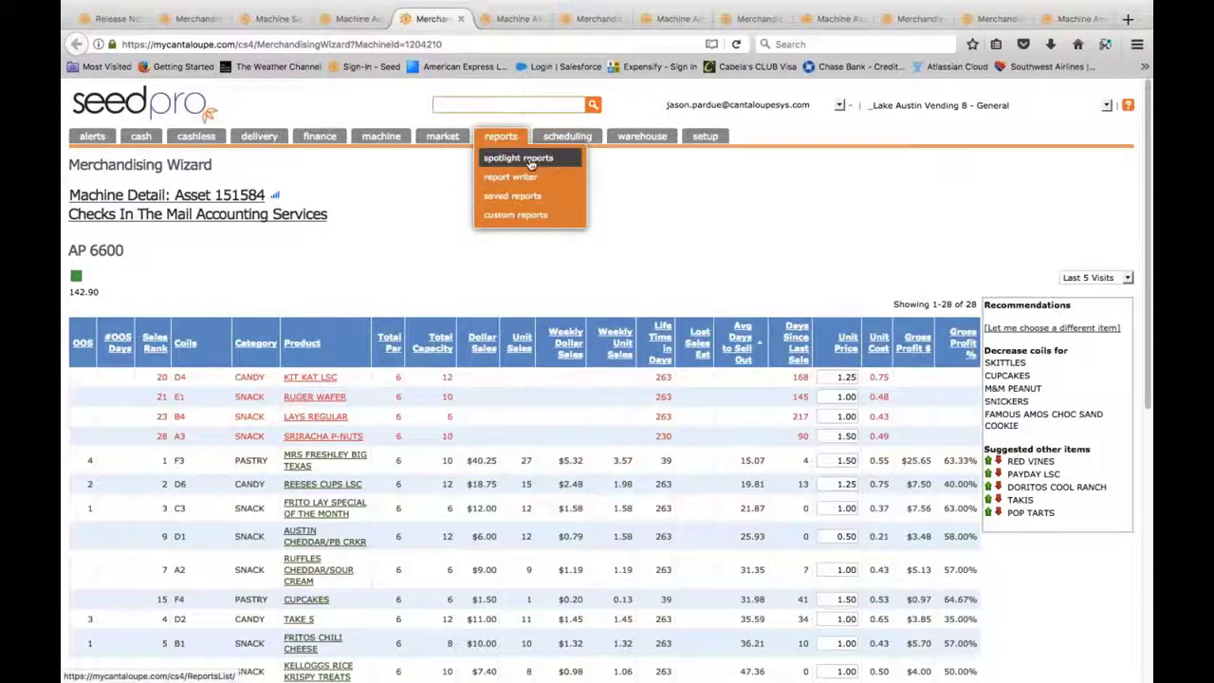
pyautogui.click(531, 161)
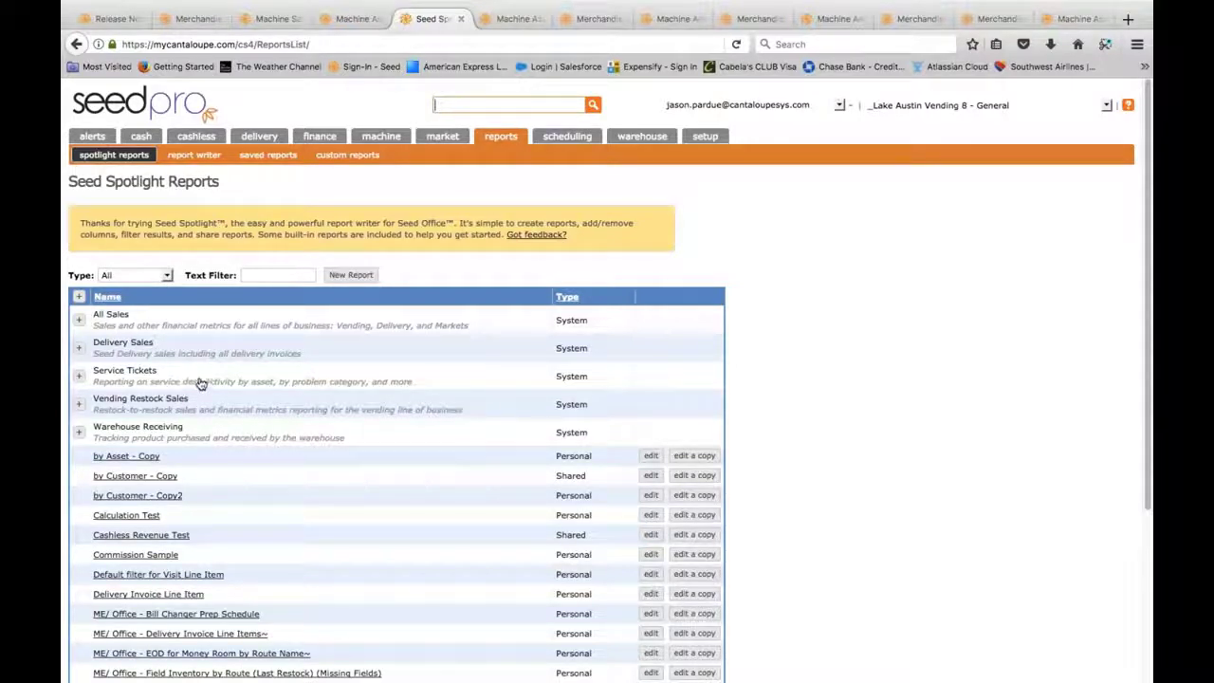
pyautogui.click(80, 404)
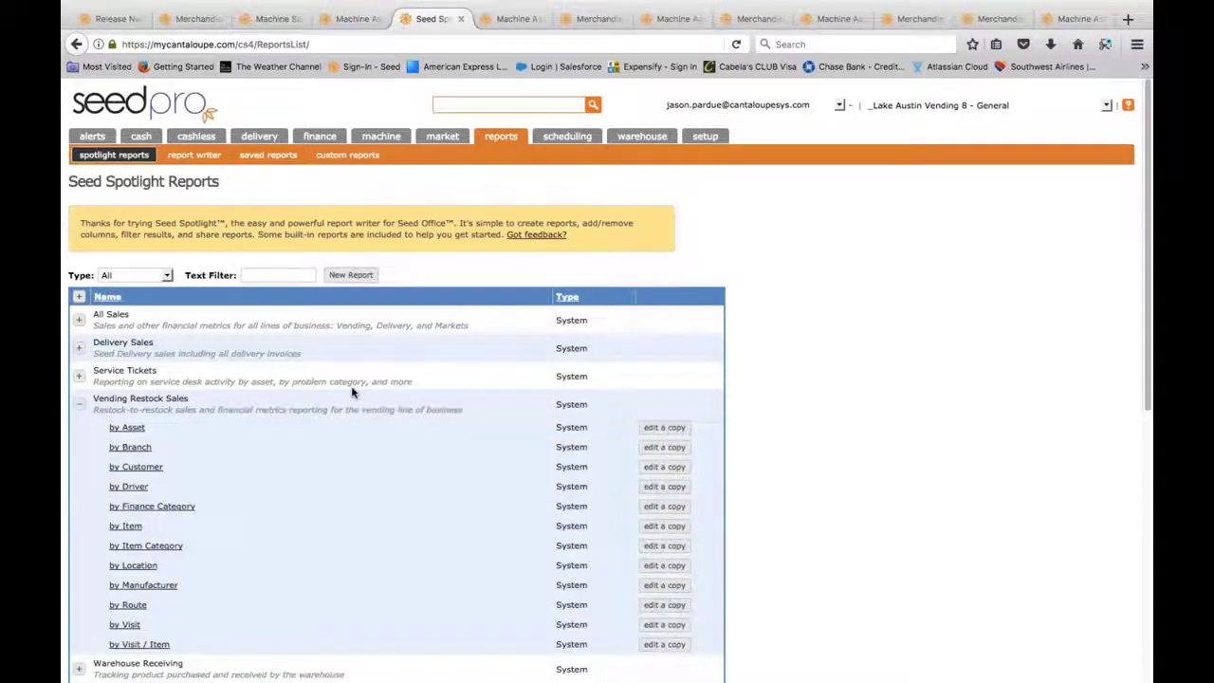
pyautogui.scroll(-1, 352, 392)
pyautogui.click(125, 467)
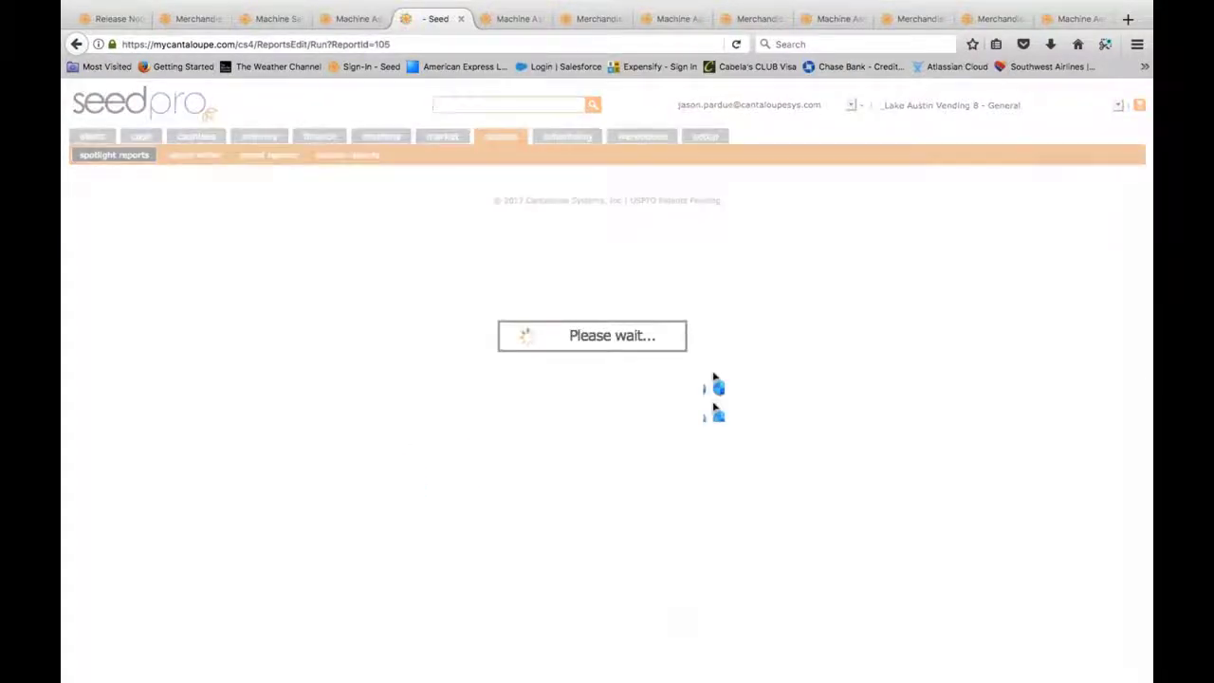